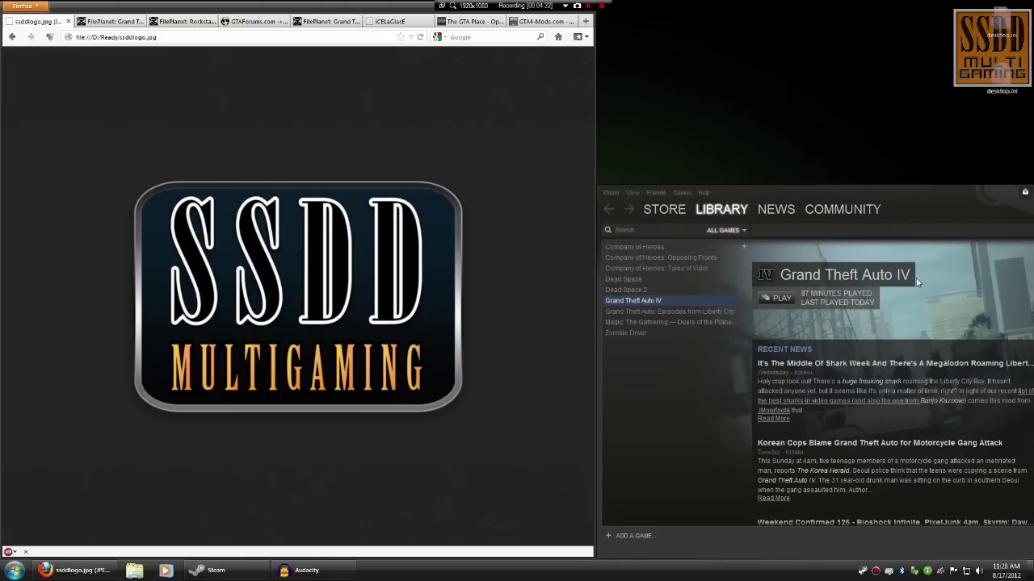
# Step: Launch Grand Theft Auto IV from the Steam library in offline play, without signing in to Social Club
pyautogui.click(783, 298)
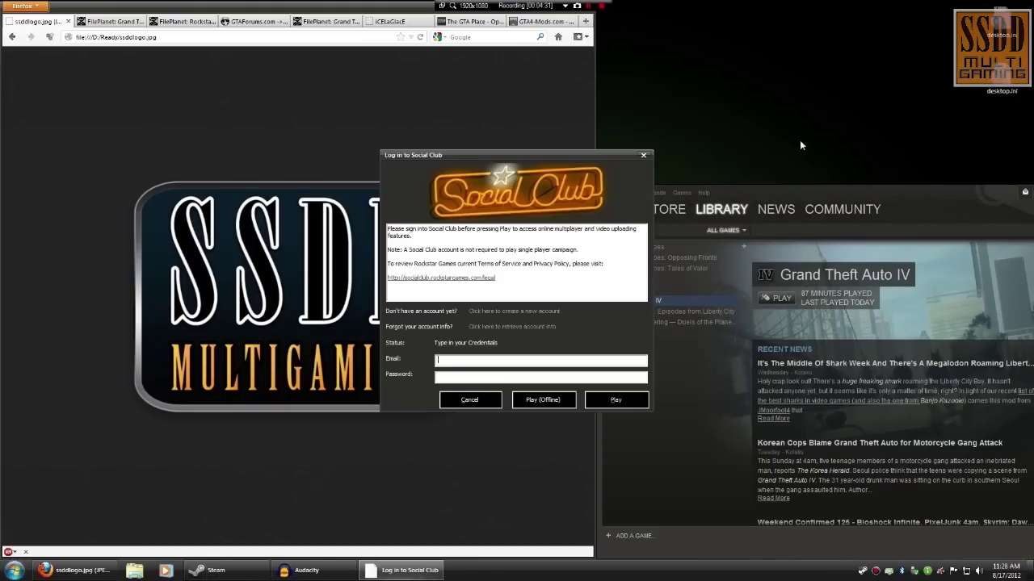
pyautogui.click(546, 401)
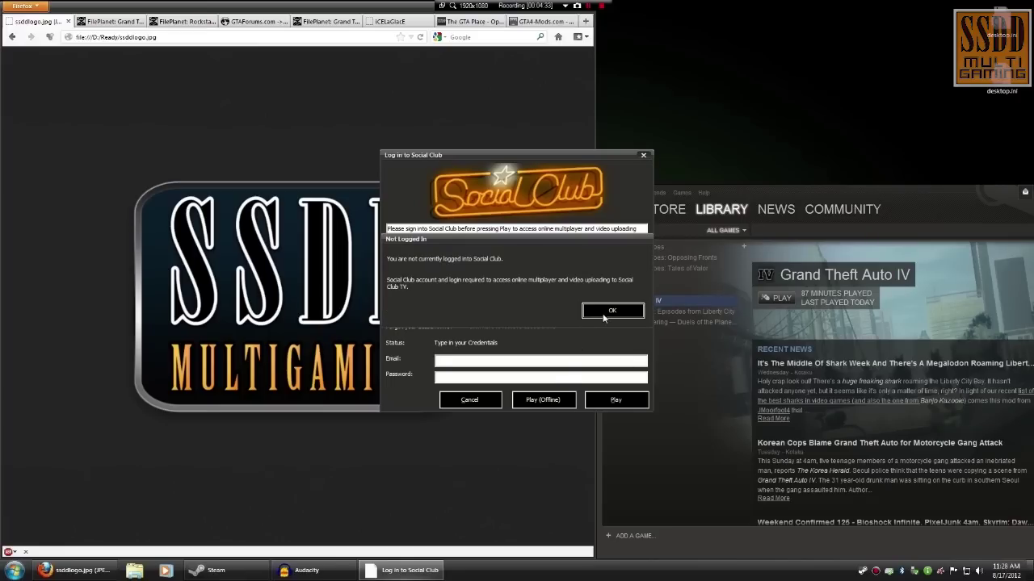
pyautogui.click(611, 310)
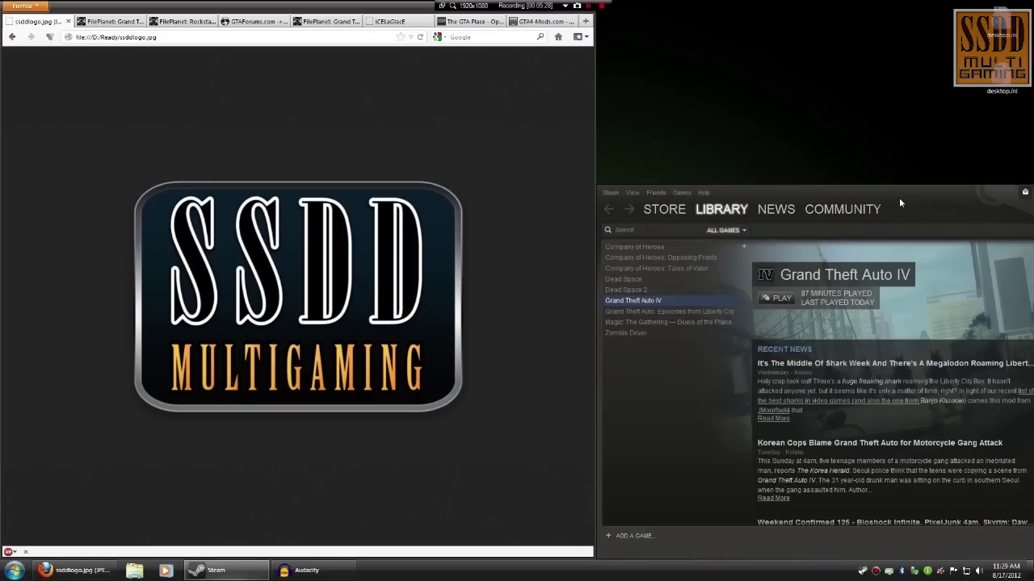
pyautogui.rightClick(648, 303)
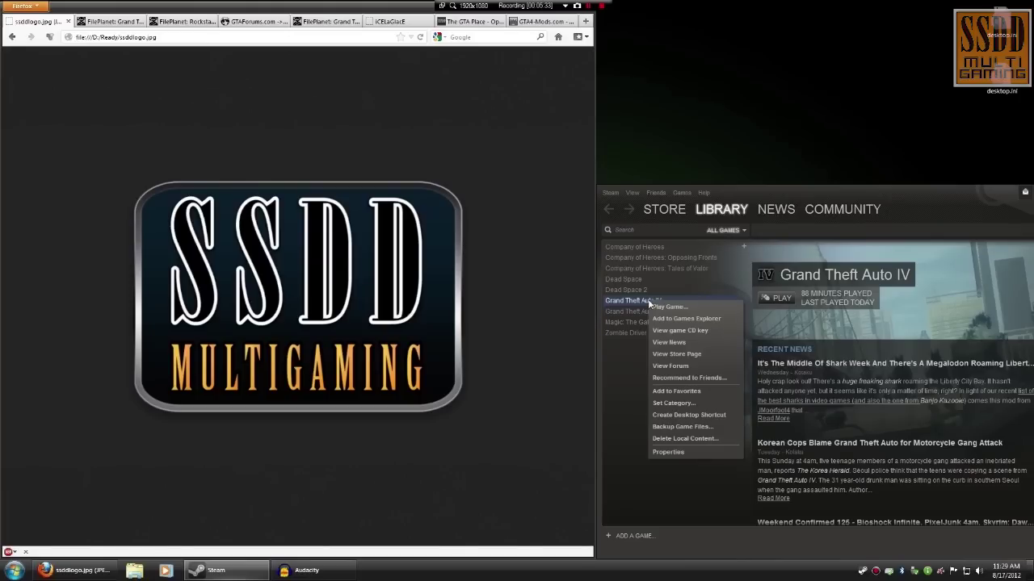
pyautogui.click(634, 404)
pyautogui.click(664, 212)
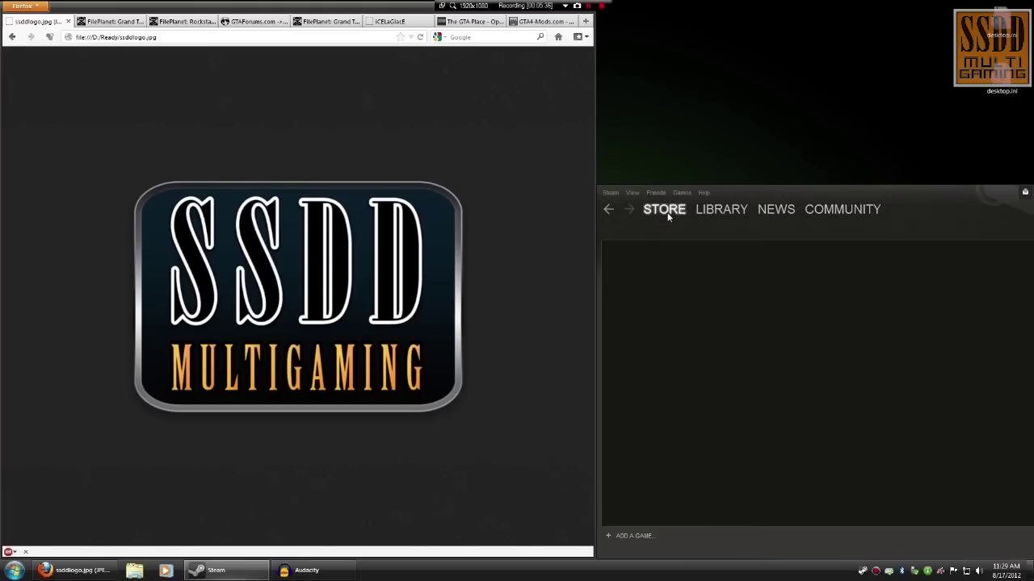
pyautogui.click(717, 211)
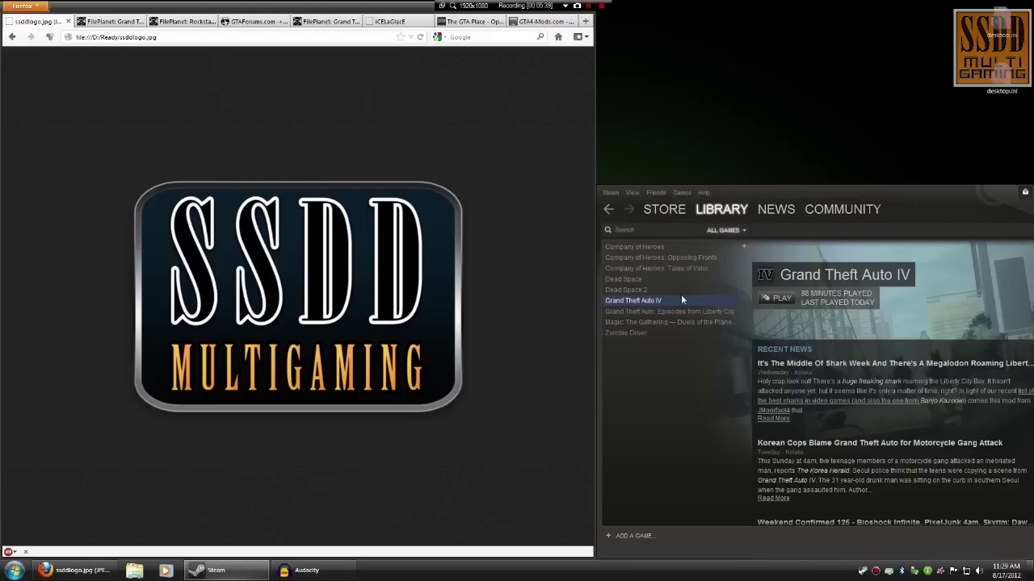
# Step: Set Grand Theft Auto IV's automatic updates to "Do not automatically update this game" in its properties and exit Steam
pyautogui.rightClick(647, 301)
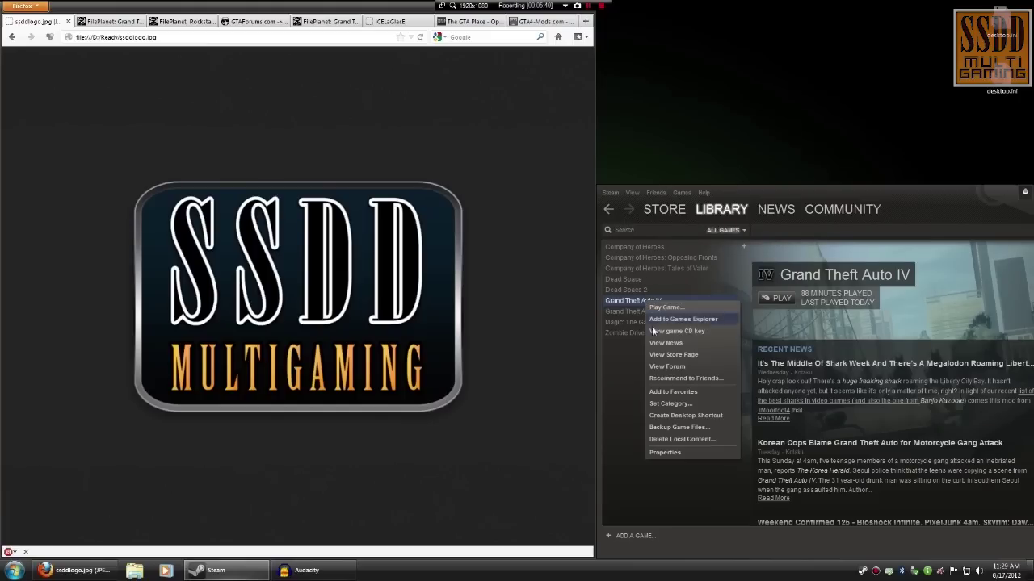
pyautogui.click(664, 452)
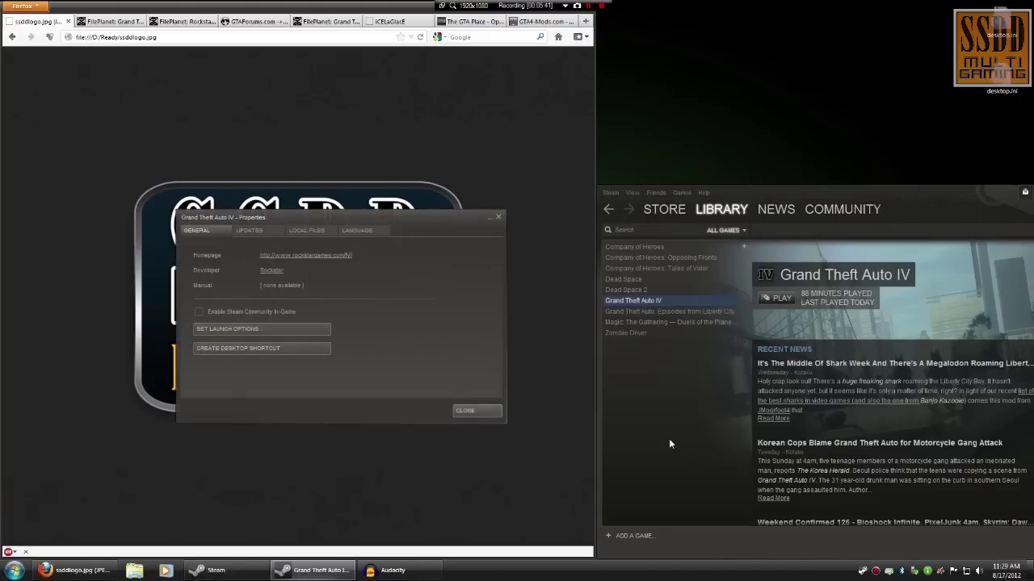
pyautogui.click(267, 232)
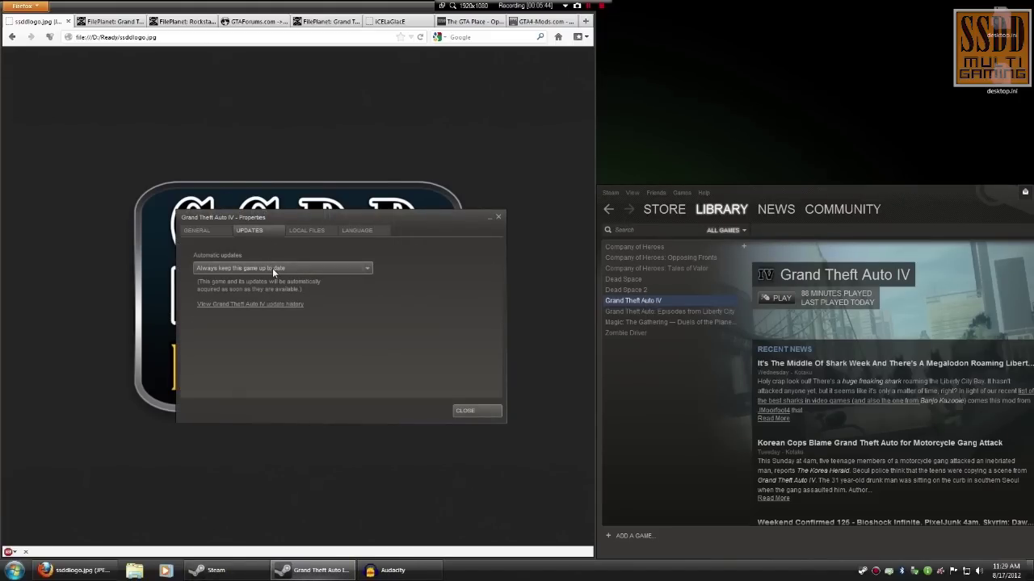
pyautogui.click(272, 268)
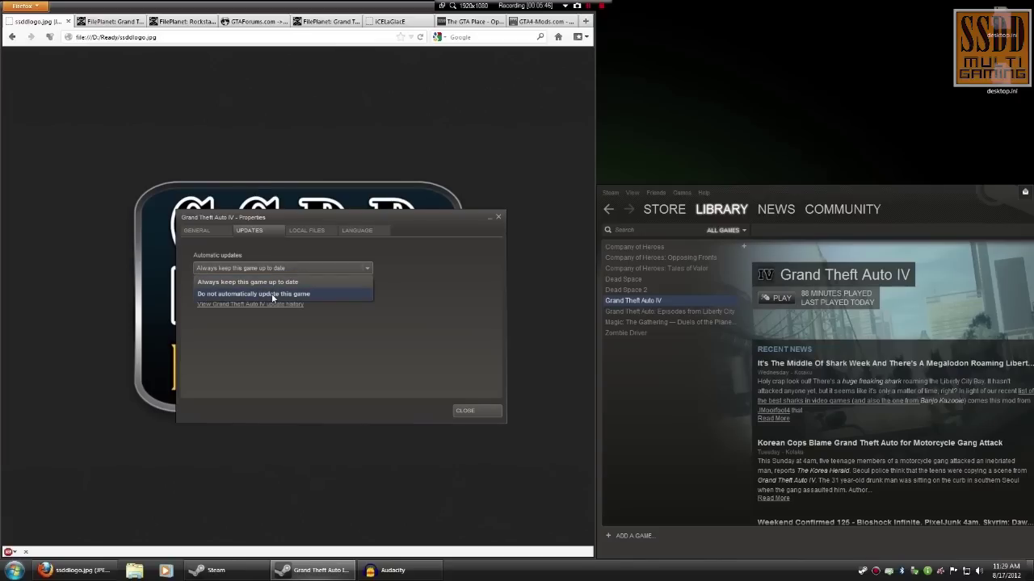
pyautogui.click(271, 294)
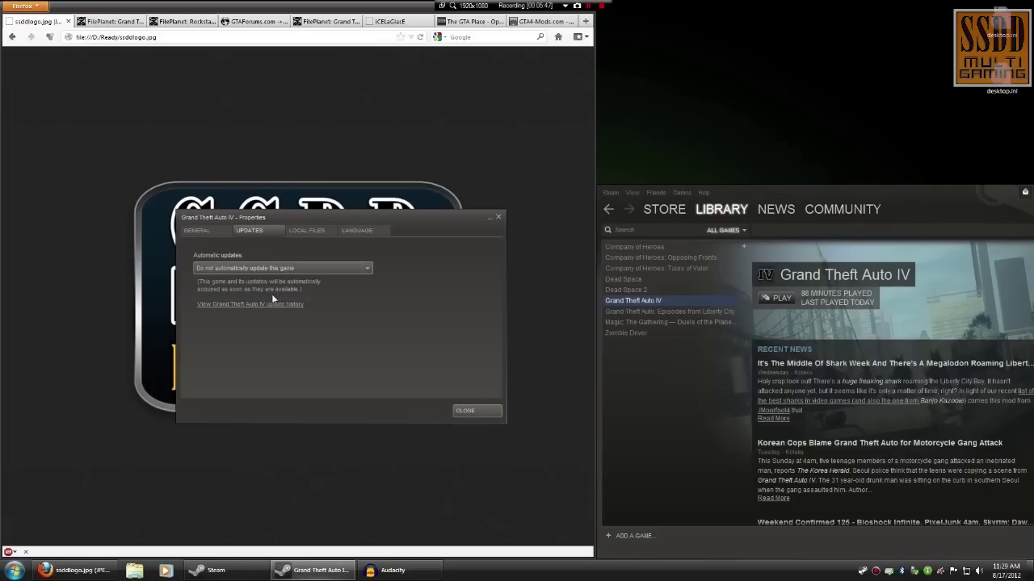
pyautogui.click(471, 411)
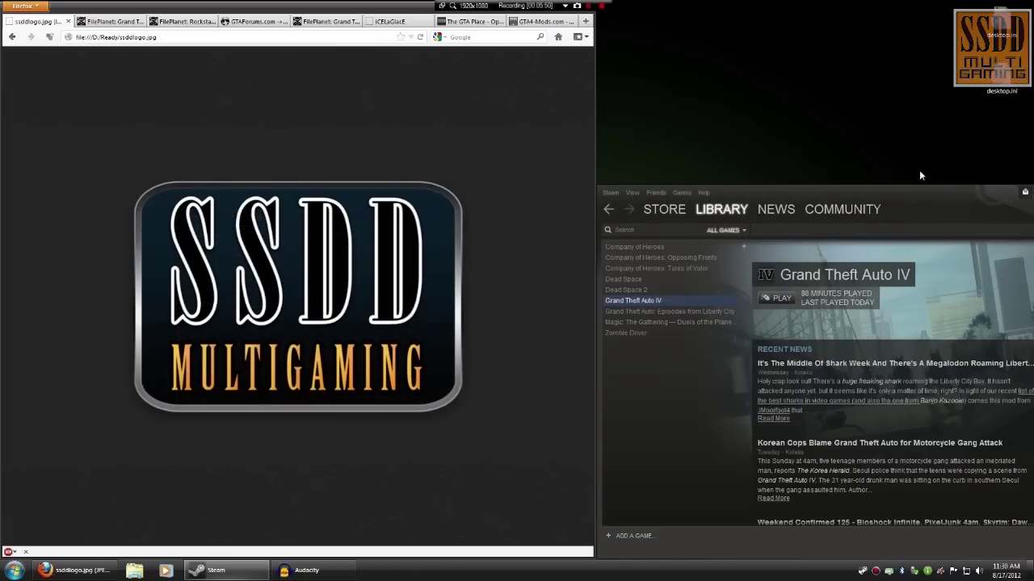
pyautogui.click(611, 193)
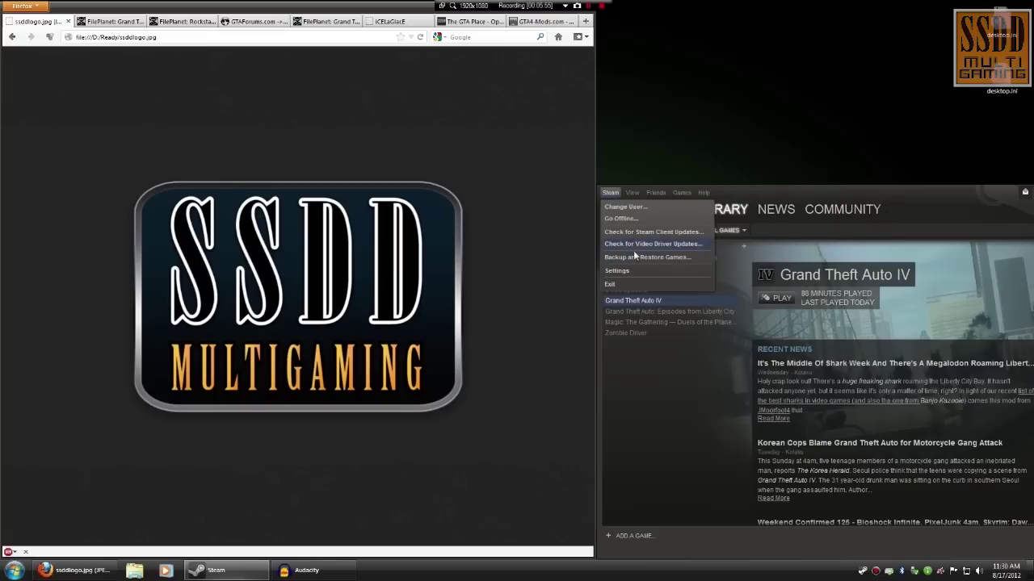
pyautogui.click(638, 285)
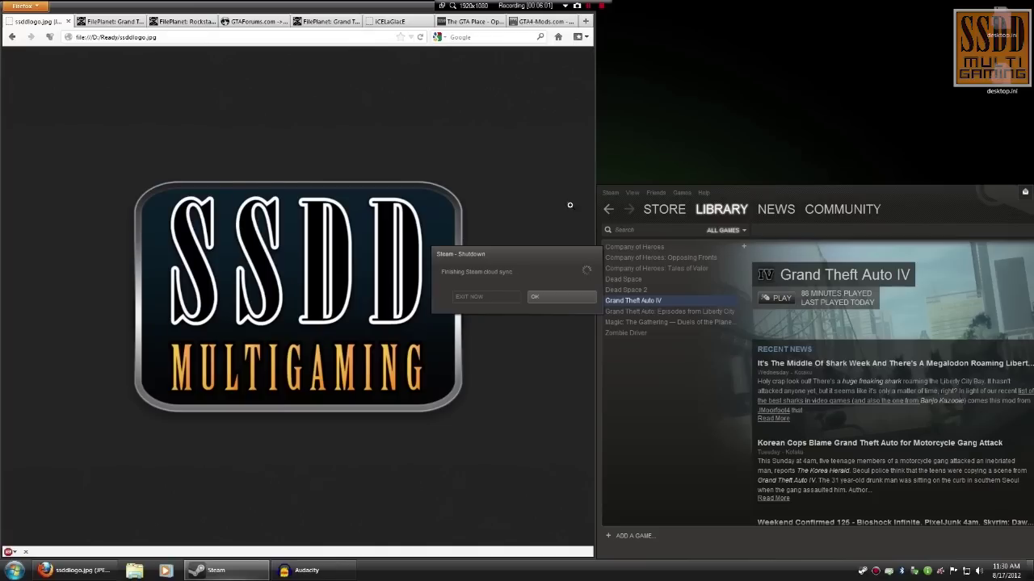
# Step: Open the Program Files (x86) folder on Local Disk (C:) in a file window
pyautogui.click(18, 567)
pyautogui.moveTo(167, 368)
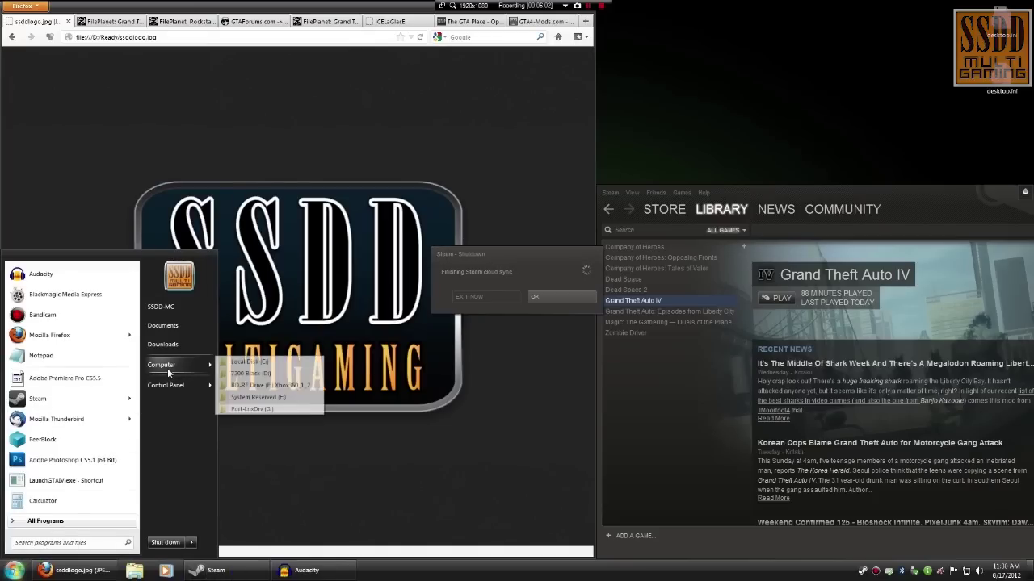
pyautogui.click(248, 361)
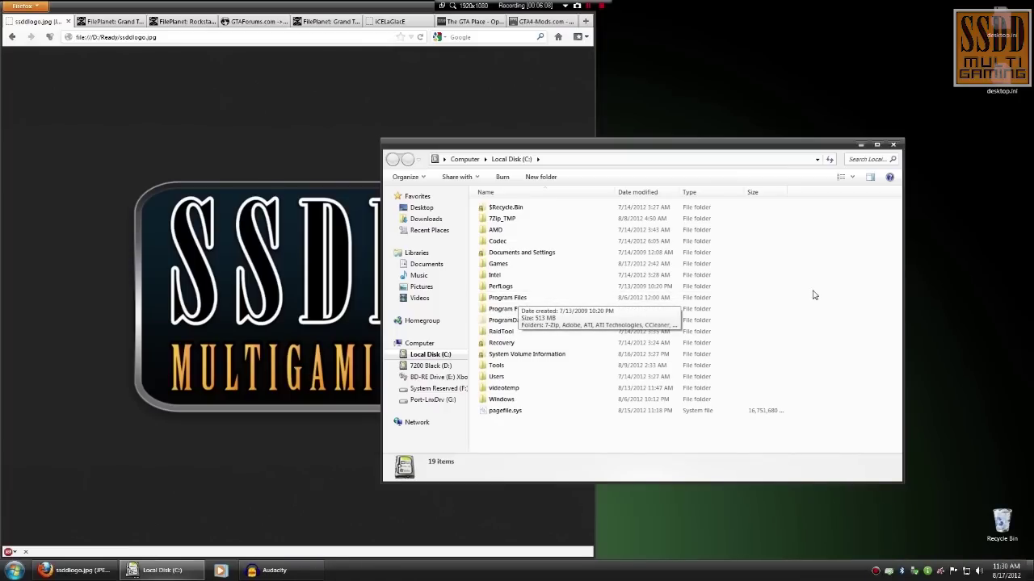
pyautogui.click(508, 300)
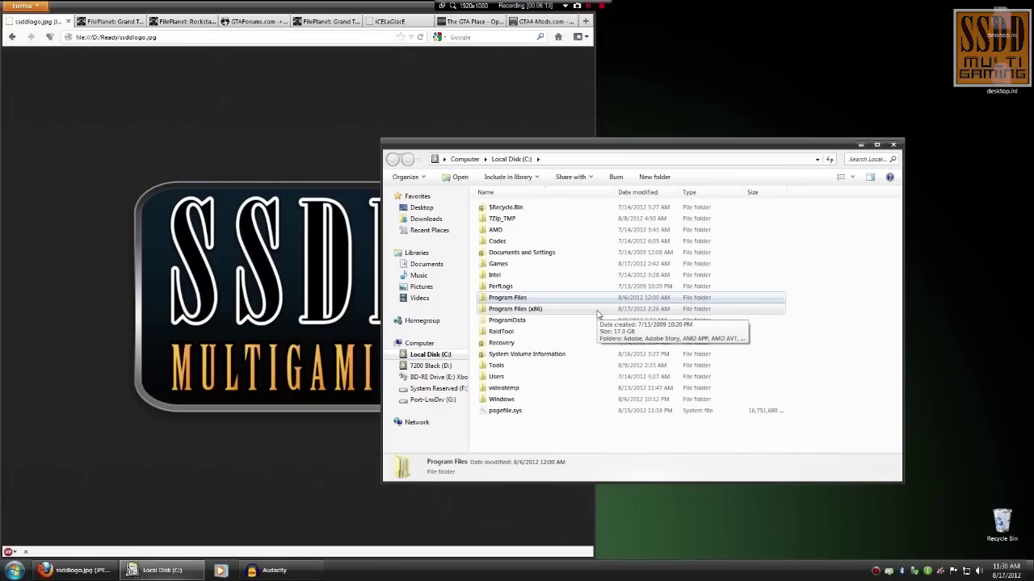
pyautogui.doubleClick(555, 316)
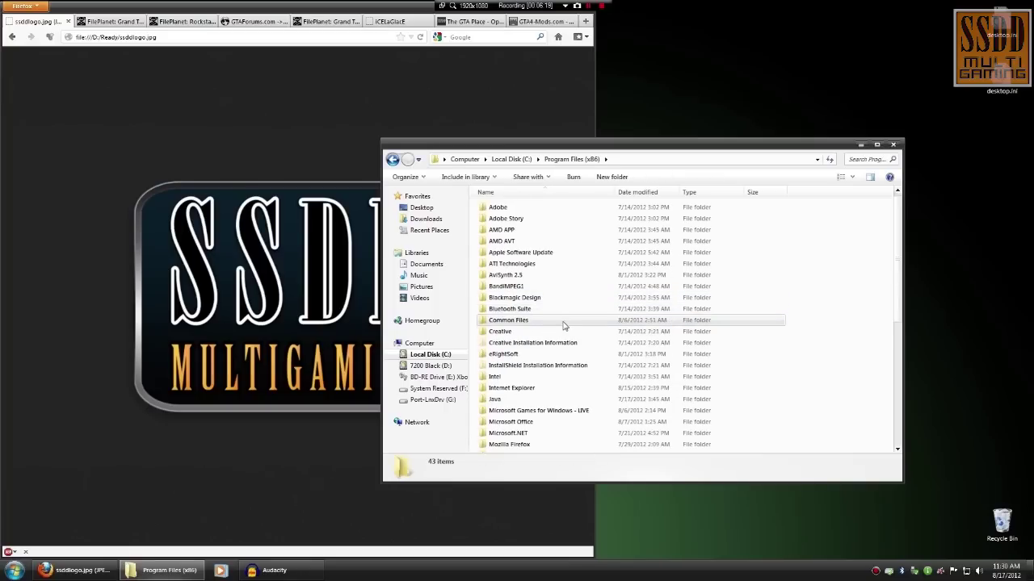
# Step: Open the GTAIV folder inside Steam\steamapps\common\Grand Theft Auto IV and look through the game files
pyautogui.scroll(-9, 537, 331)
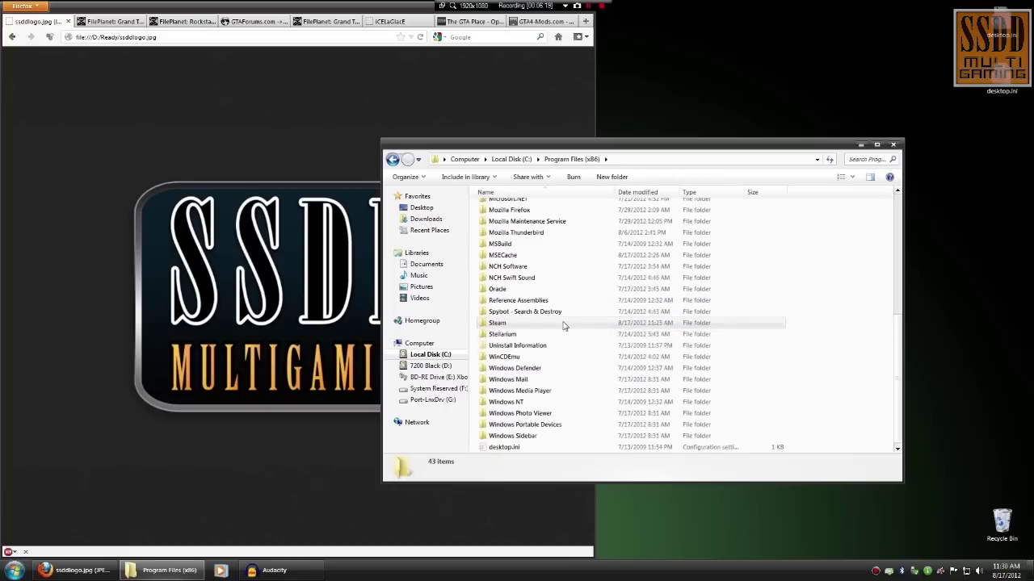
pyautogui.doubleClick(513, 324)
pyautogui.doubleClick(517, 332)
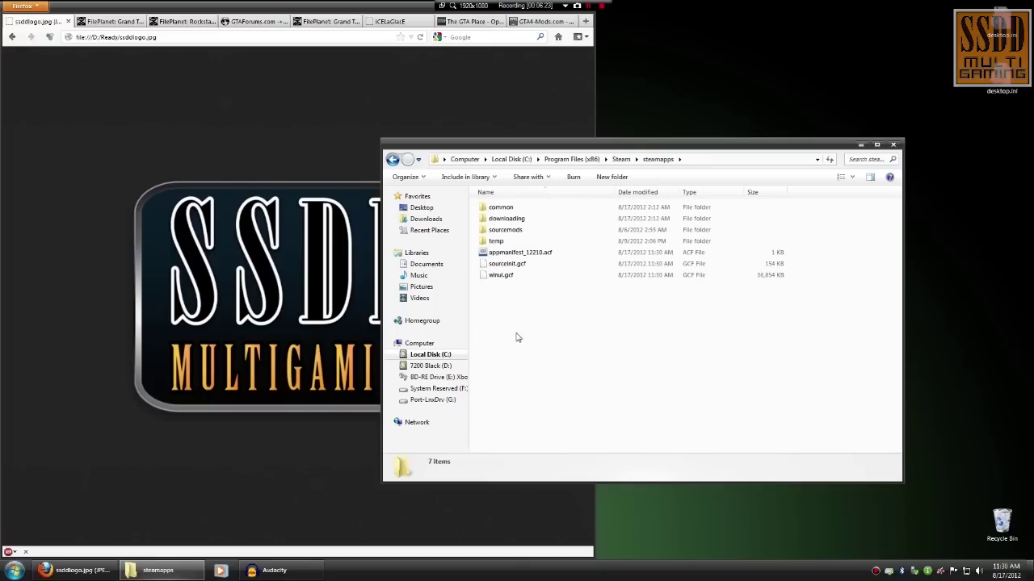
pyautogui.doubleClick(510, 211)
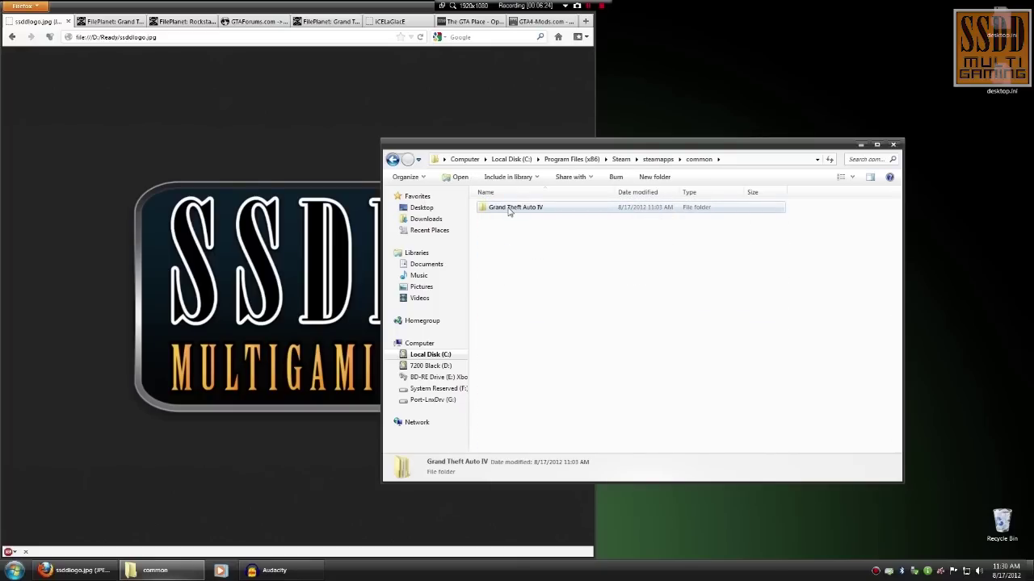
pyautogui.doubleClick(509, 209)
pyautogui.doubleClick(516, 210)
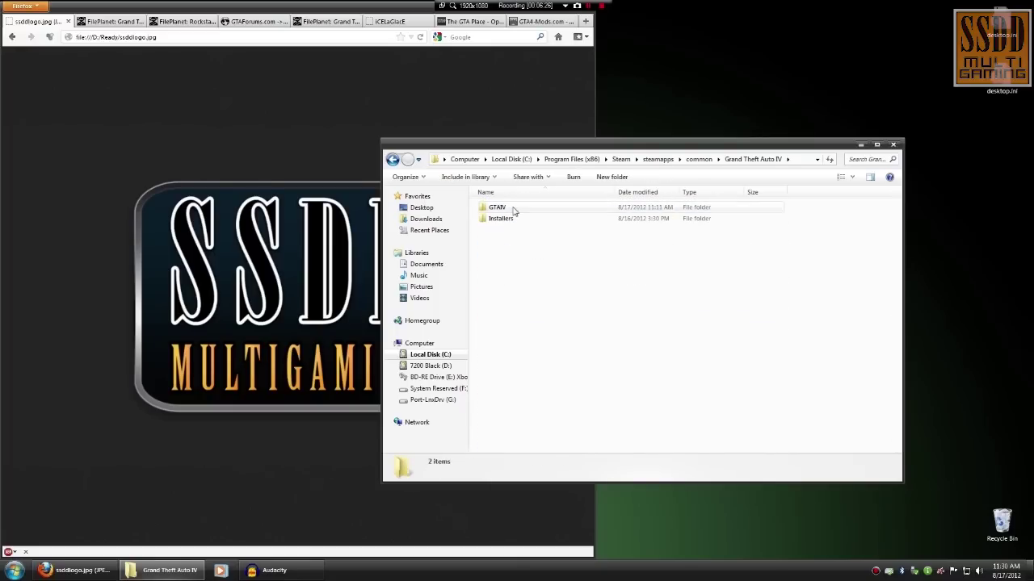
pyautogui.scroll(-1, 557, 279)
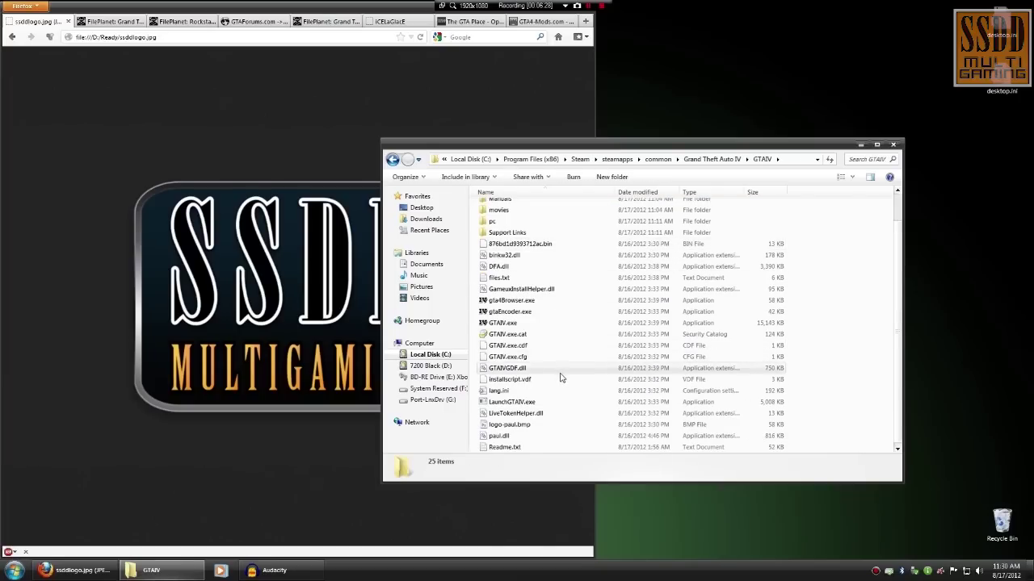
pyautogui.scroll(1, 558, 376)
pyautogui.scroll(-1, 547, 277)
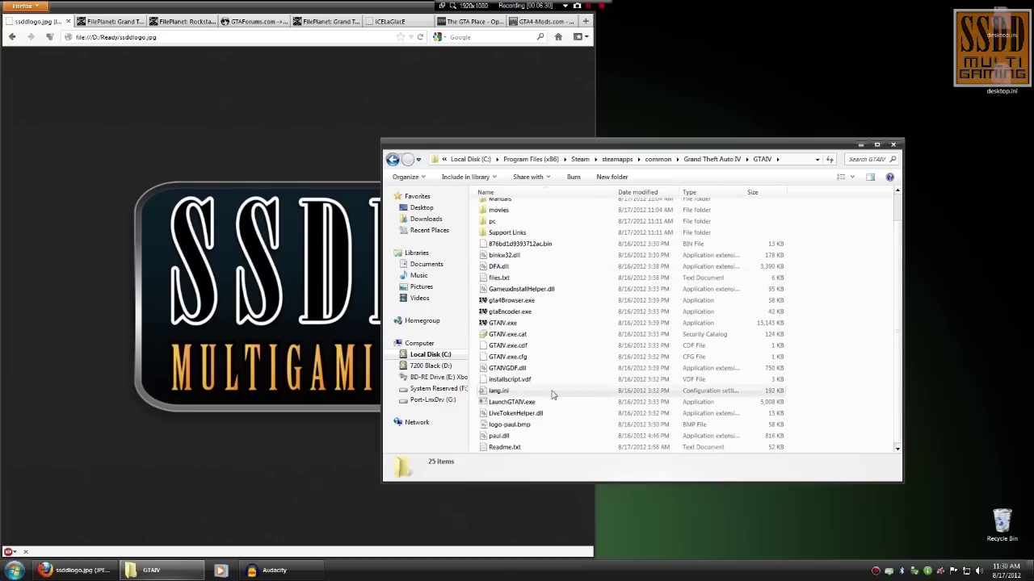
pyautogui.scroll(1, 561, 411)
pyautogui.scroll(-1, 517, 323)
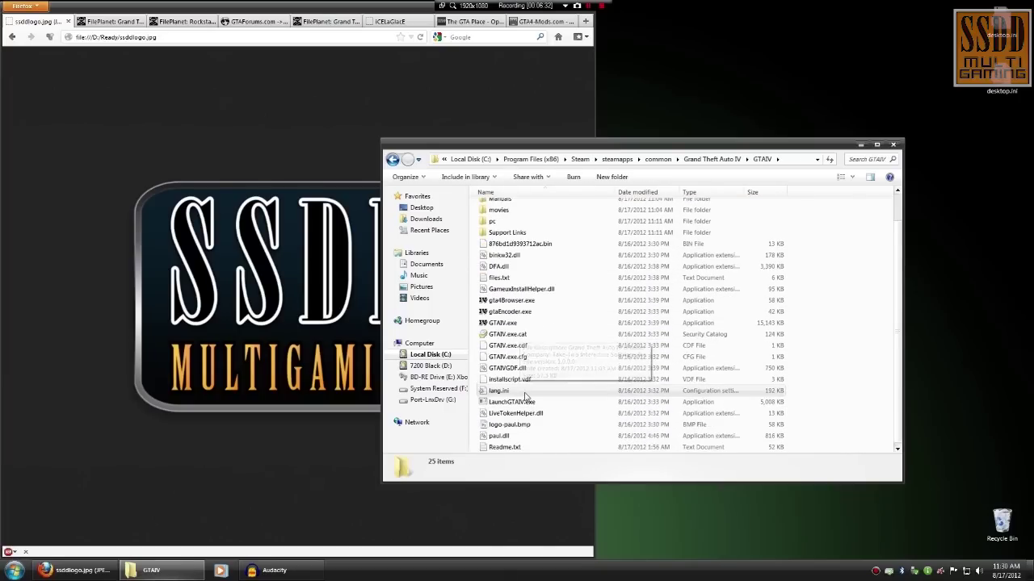
# Step: Copy the GTAIV folder from Grand Theft Auto IV to the desktop and show the copy's progress details, clear of the file window
pyautogui.click(394, 160)
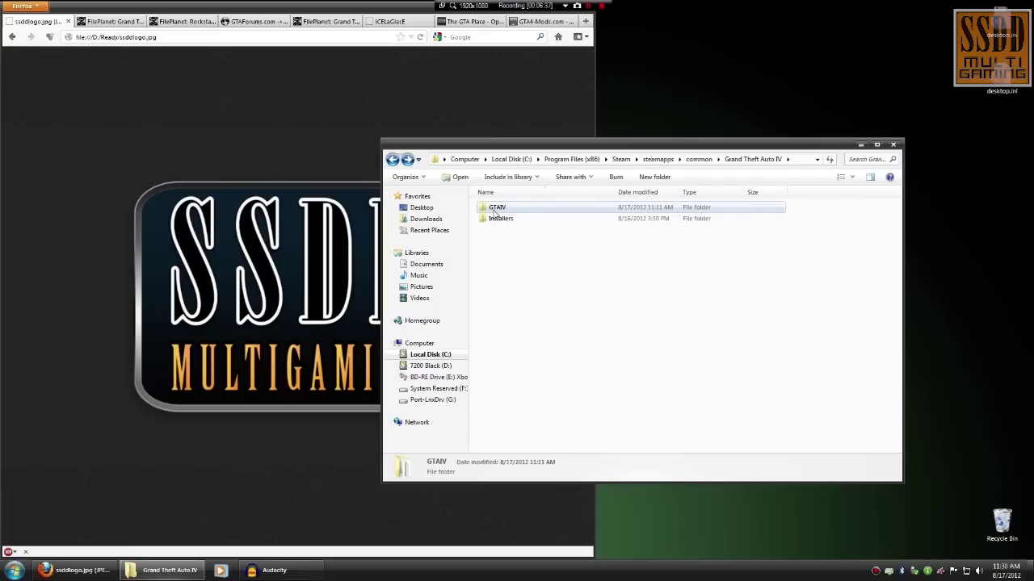
pyautogui.moveTo(496, 214); pyautogui.dragTo(704, 87)
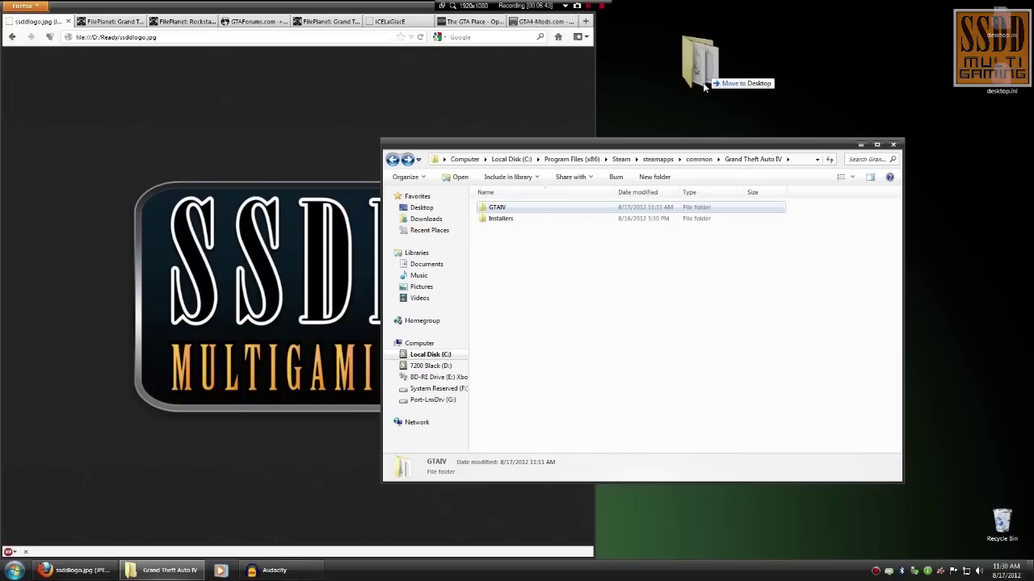
pyautogui.moveTo(704, 87); pyautogui.dragTo(705, 88)
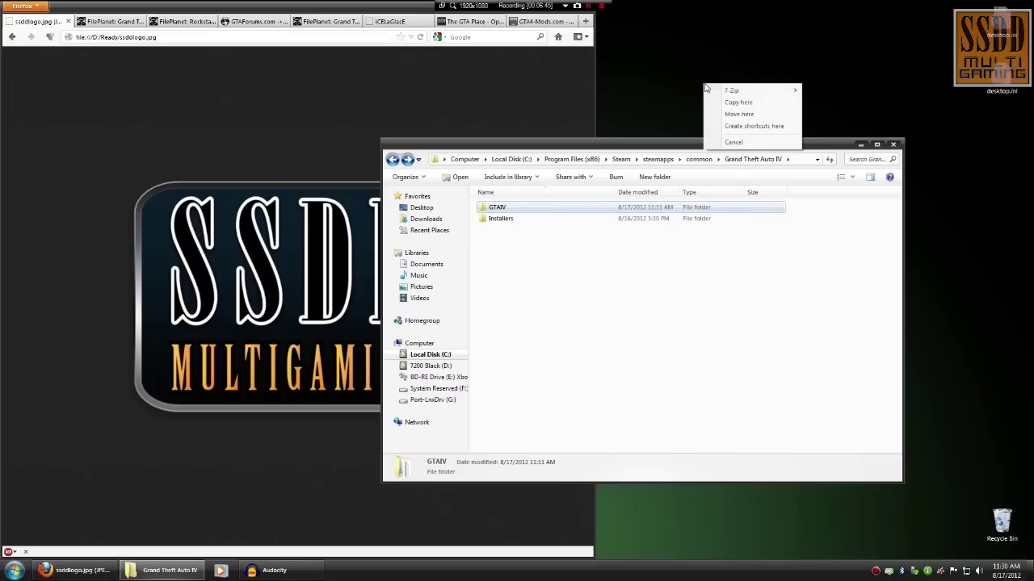
pyautogui.click(740, 103)
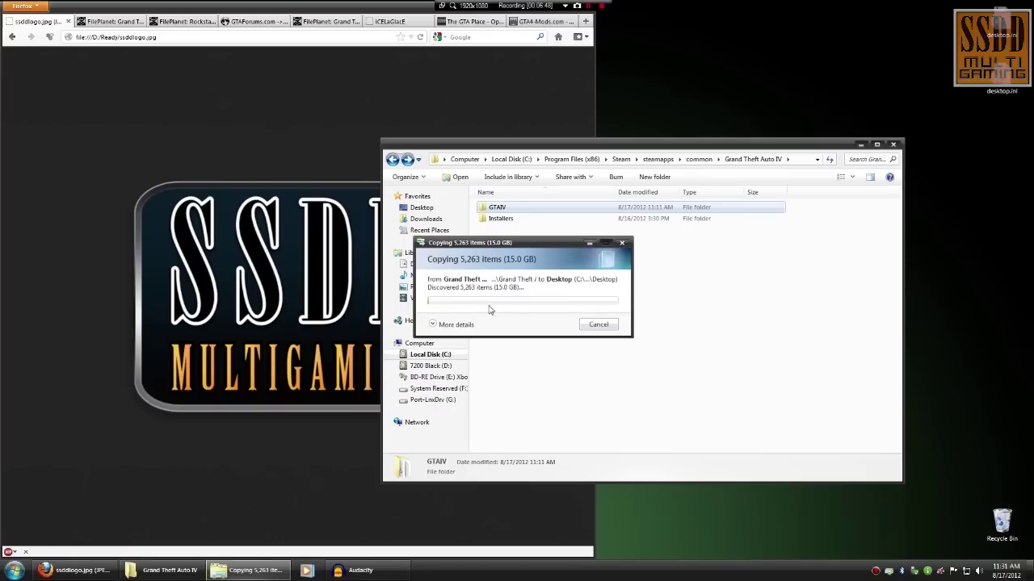
pyautogui.click(457, 325)
pyautogui.moveTo(511, 247); pyautogui.dragTo(768, 35)
# Step: Create a desktop shortcut to the Grand Theft Auto IV folder in common, placing it and the file window clear of the copy progress
pyautogui.moveTo(612, 148); pyautogui.dragTo(759, 221)
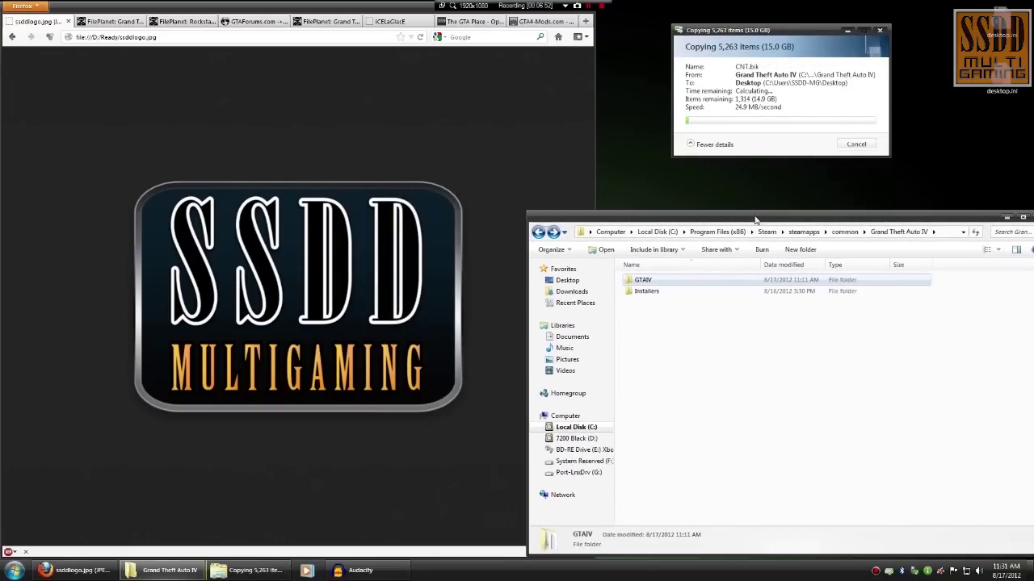
pyautogui.click(846, 233)
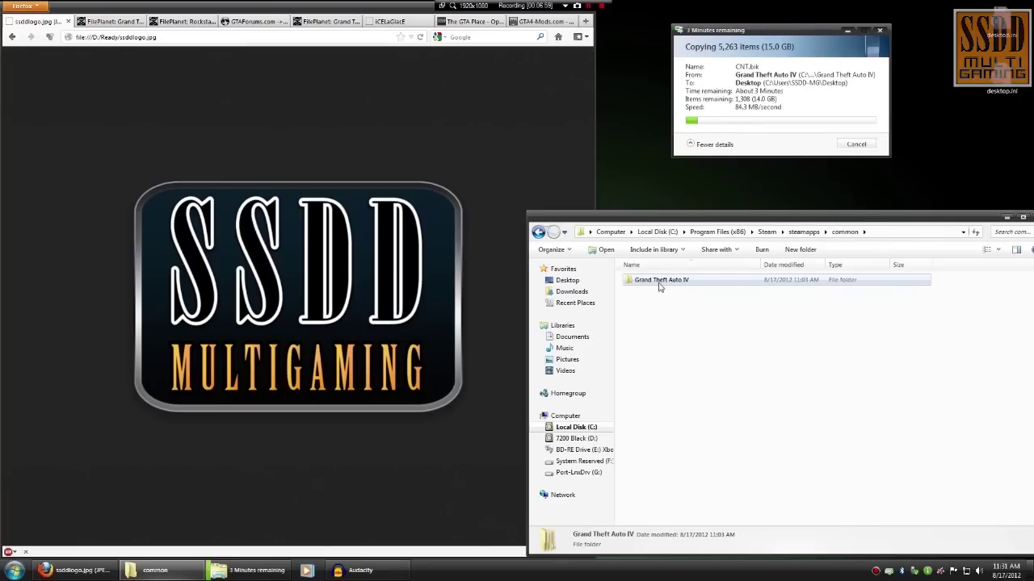
pyautogui.moveTo(660, 287); pyautogui.dragTo(649, 181)
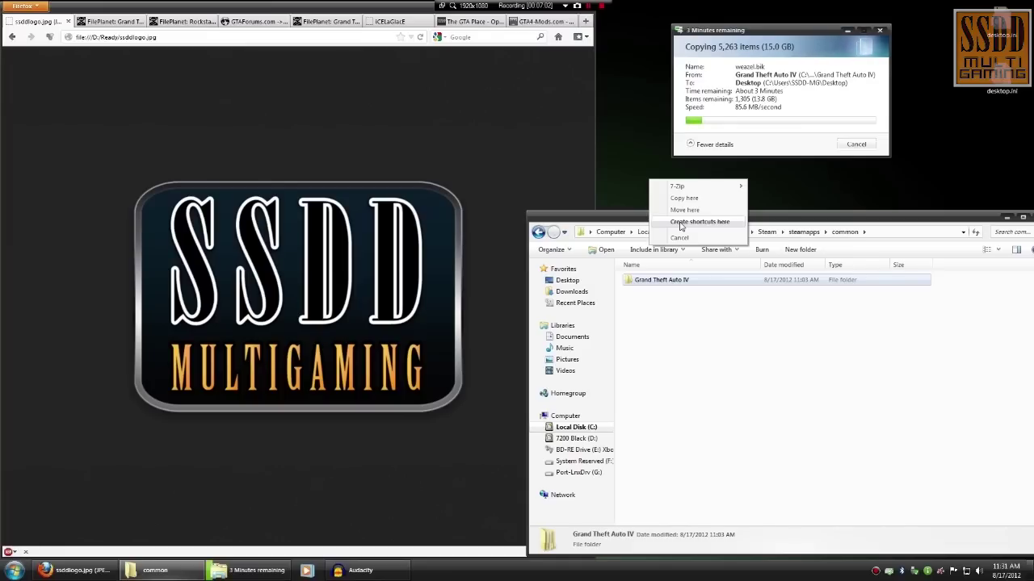
pyautogui.click(681, 223)
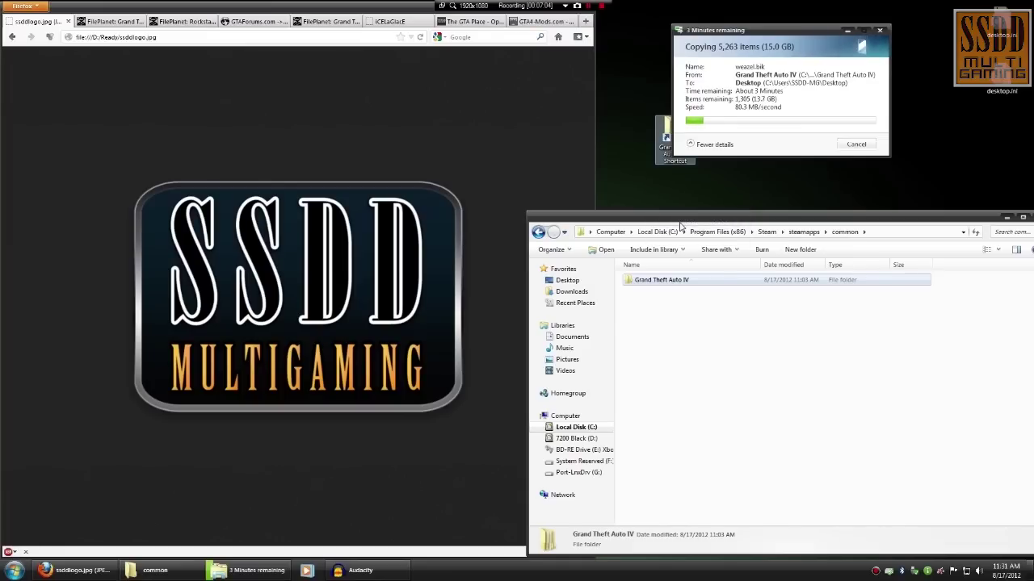
pyautogui.moveTo(665, 162); pyautogui.dragTo(674, 211)
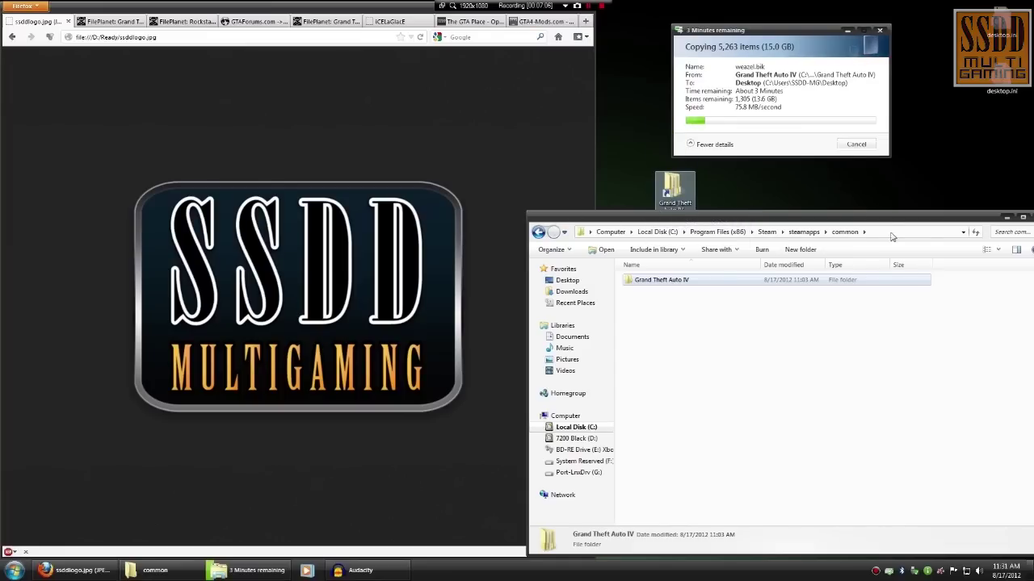
pyautogui.moveTo(953, 222); pyautogui.dragTo(872, 224)
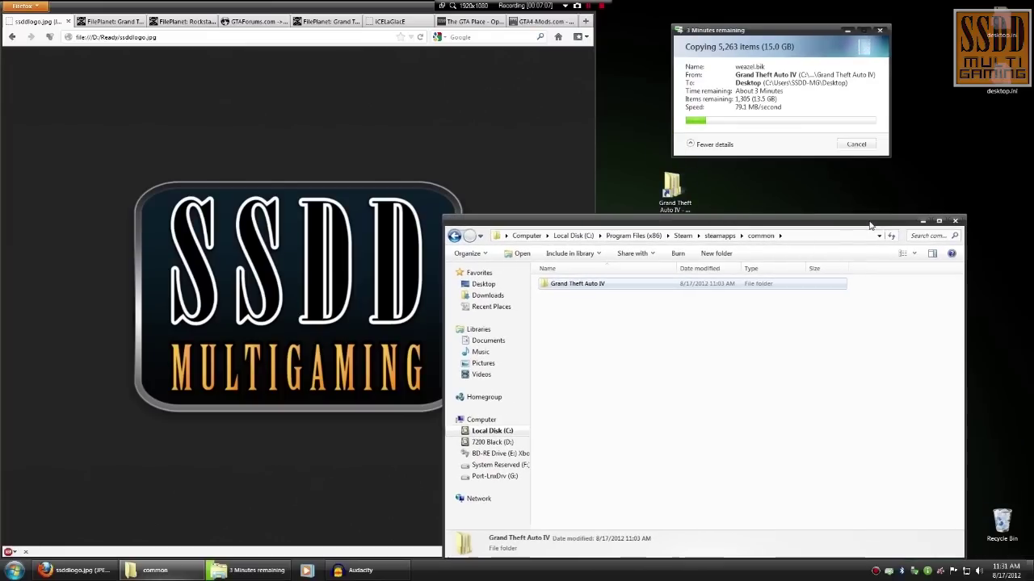
# Step: Close the file window and review the web pages for Patch v1.0.4.0, Social Club Client v1.3, XLiveLess and the Fonts Mod in Firefox
pyautogui.click(959, 220)
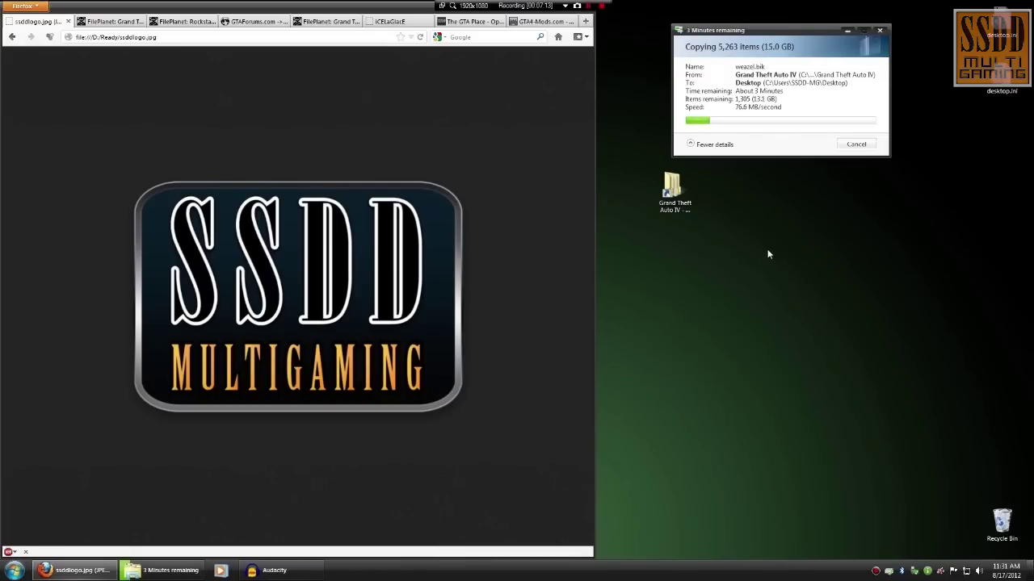
pyautogui.click(108, 27)
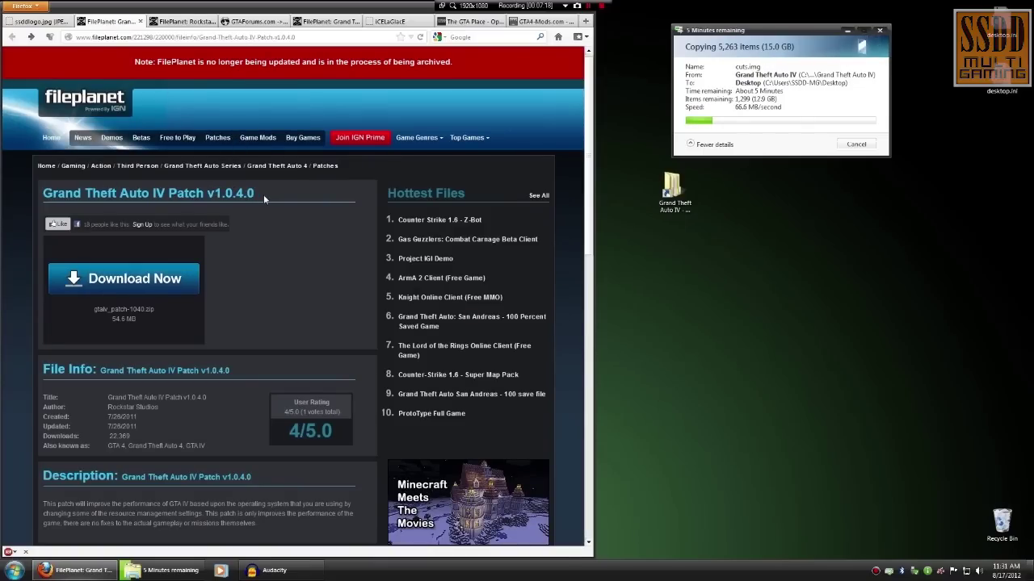
pyautogui.click(184, 21)
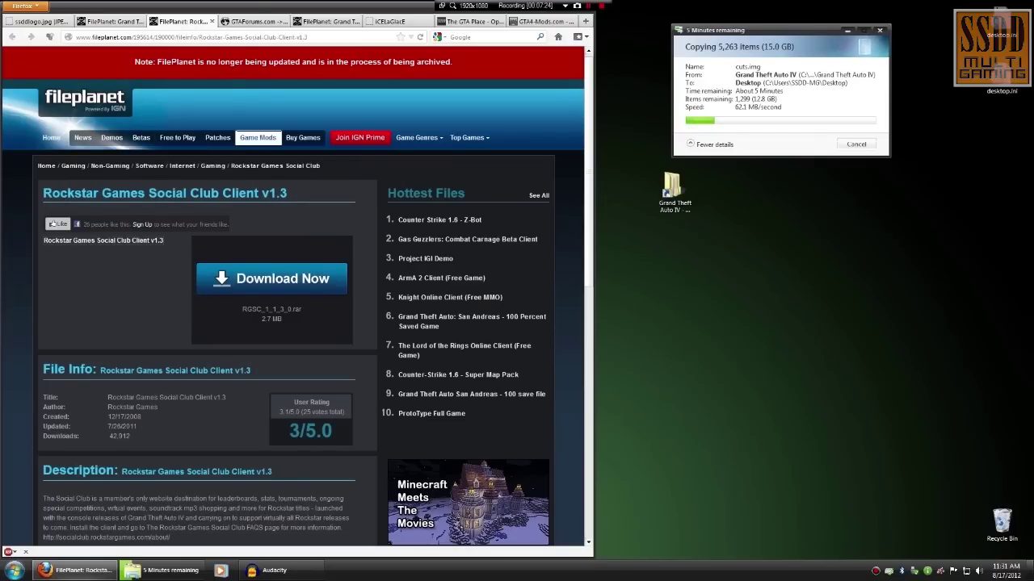
pyautogui.click(255, 22)
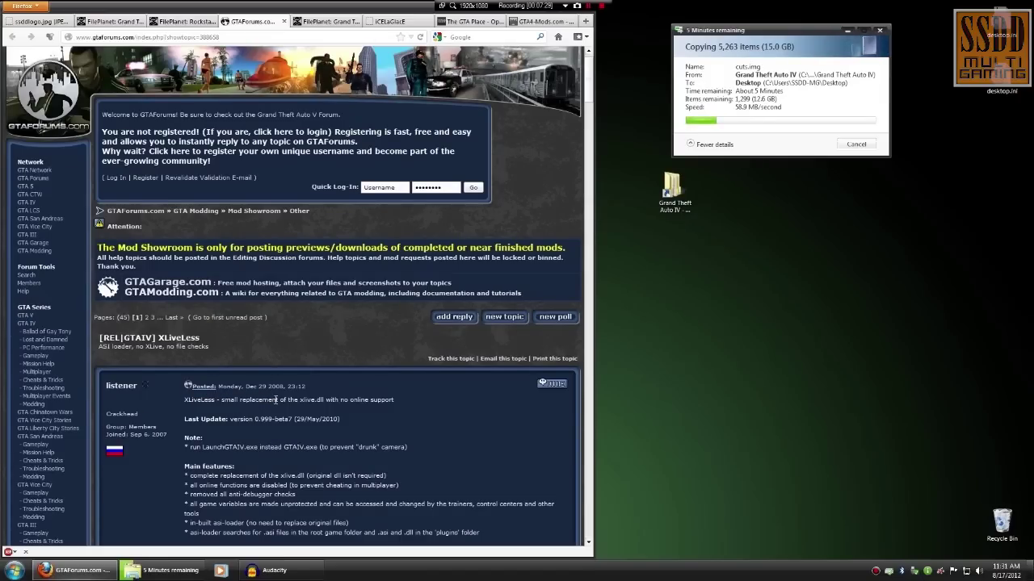
pyautogui.scroll(-3, 276, 401)
pyautogui.scroll(-5, 275, 400)
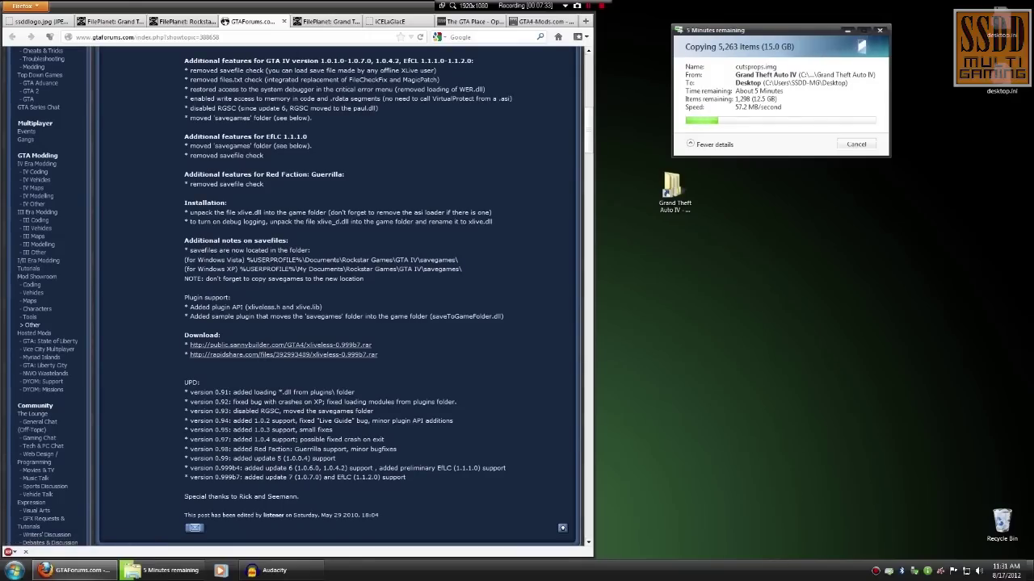
pyautogui.click(310, 26)
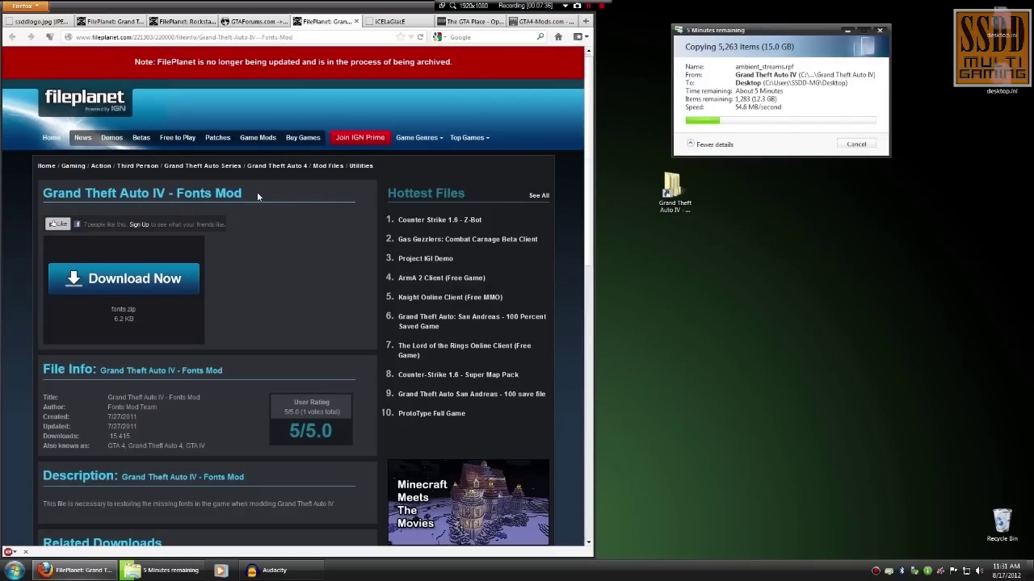
pyautogui.click(250, 21)
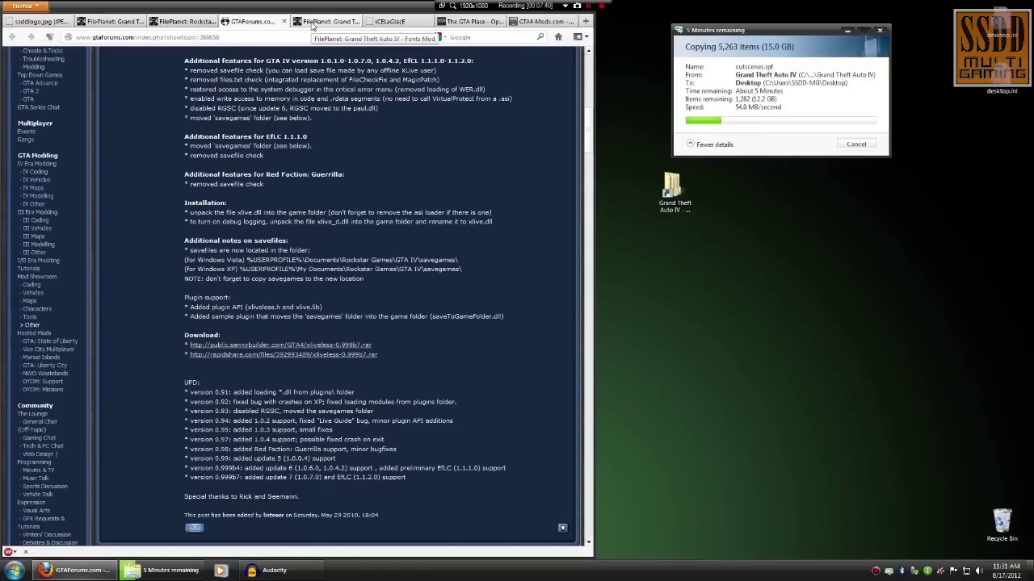
pyautogui.click(311, 24)
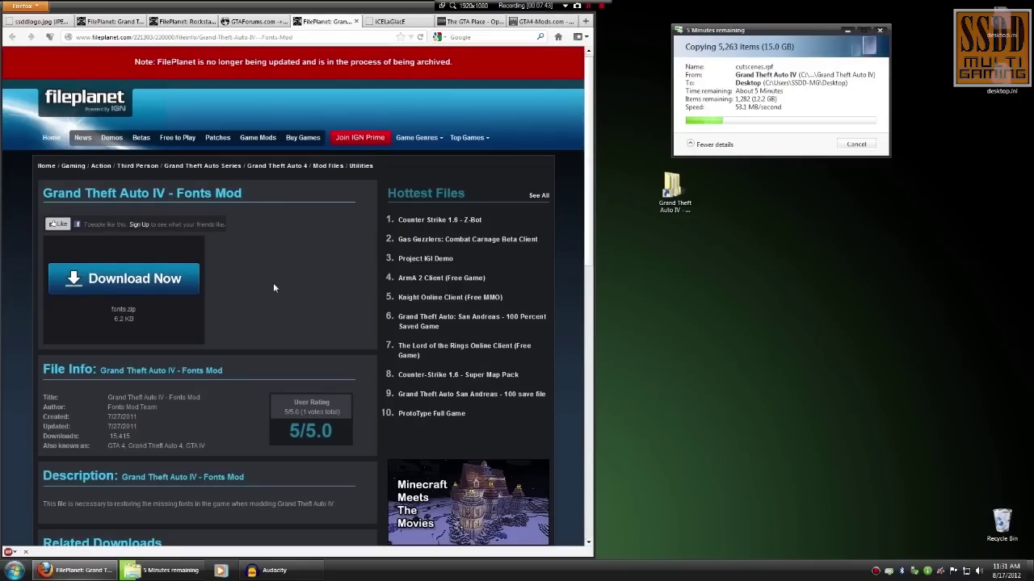
# Step: Open the iCEnhancer2_1FINAL.zip download page on MediaFire through the iCEnhancer 2.1 release item on icelaglace.com
pyautogui.click(389, 23)
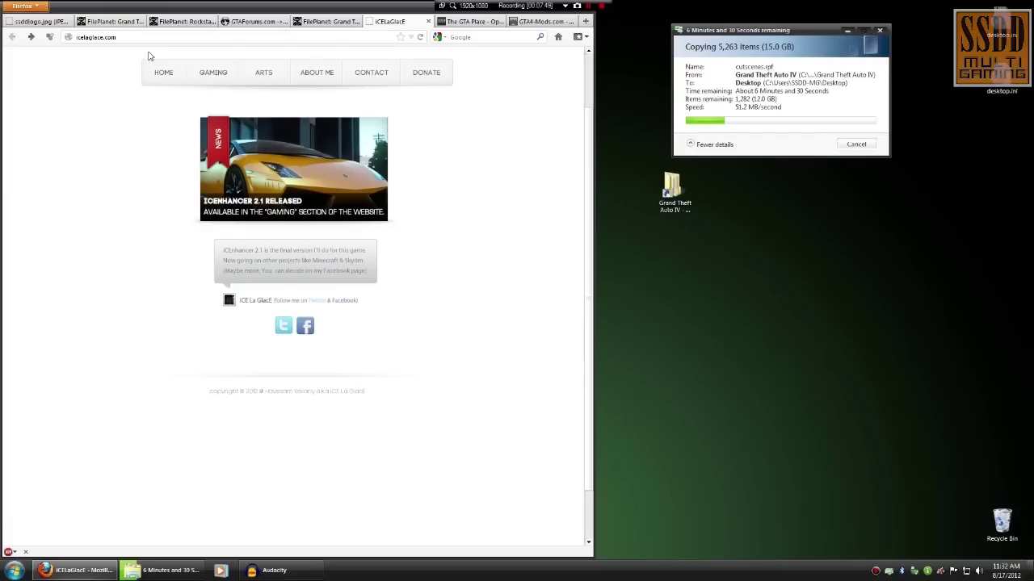
pyautogui.click(329, 171)
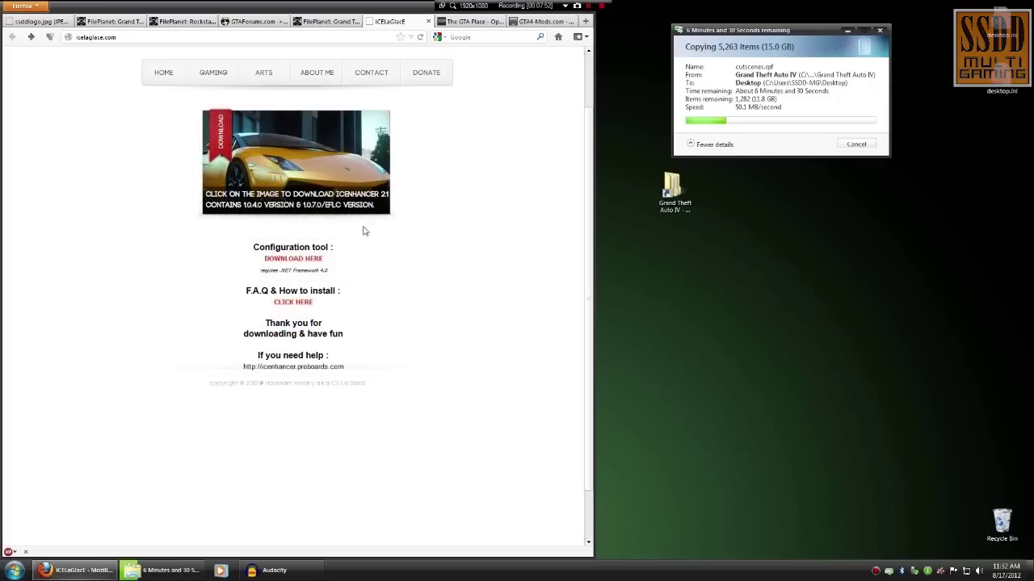
pyautogui.click(356, 158)
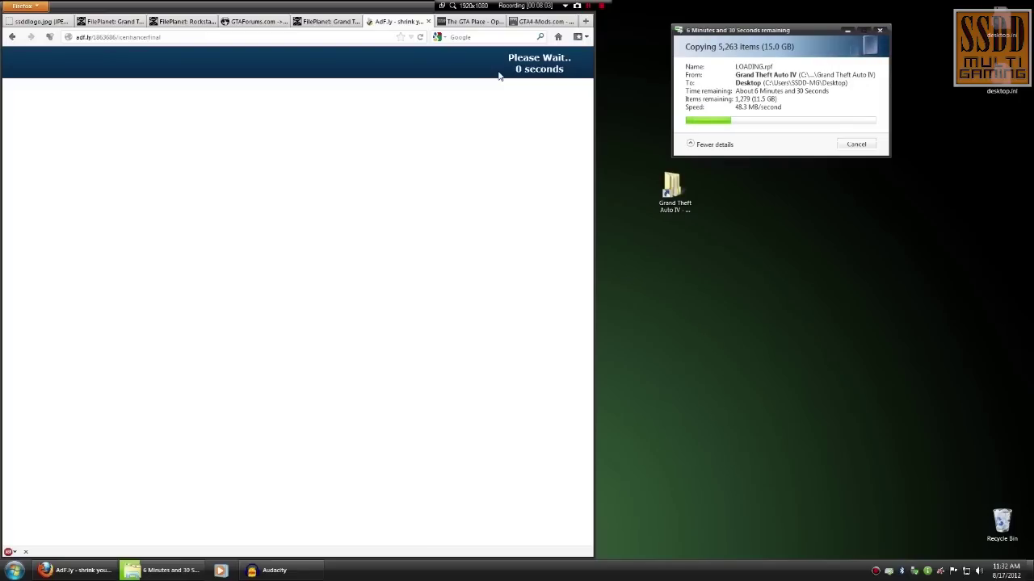
pyautogui.click(543, 68)
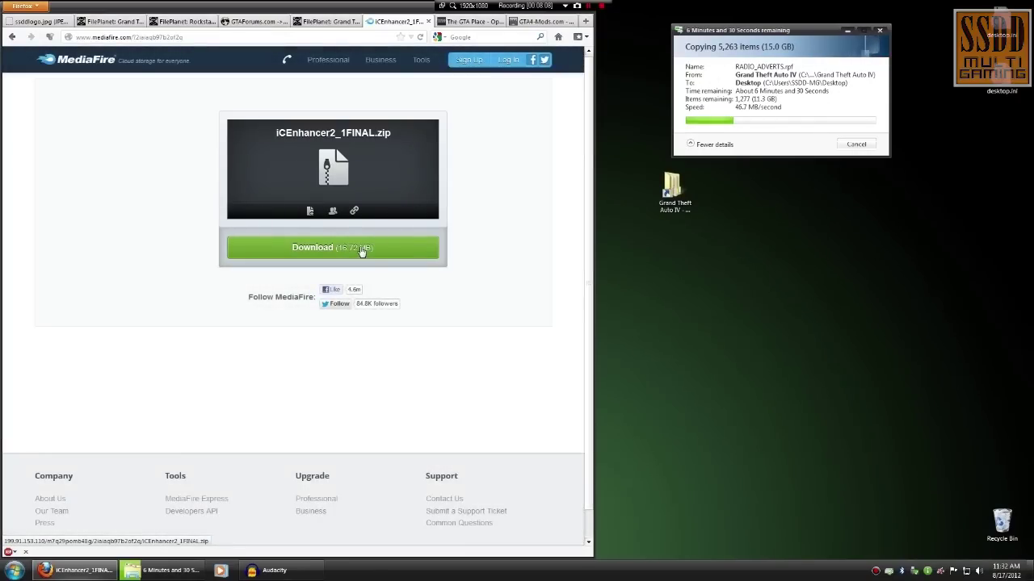
# Step: Review the OpenIV 1.0 and VAZ 2106 Taxi Romans Cab download pages, then return to the ssddlogo.jpg page
pyautogui.click(469, 21)
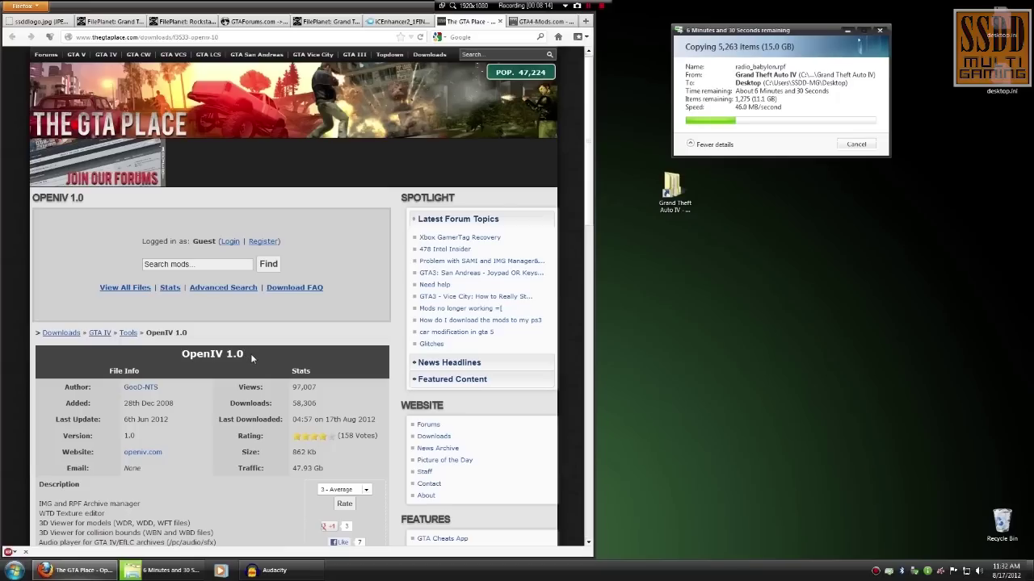
pyautogui.moveTo(208, 353); pyautogui.dragTo(233, 354)
pyautogui.click(184, 355)
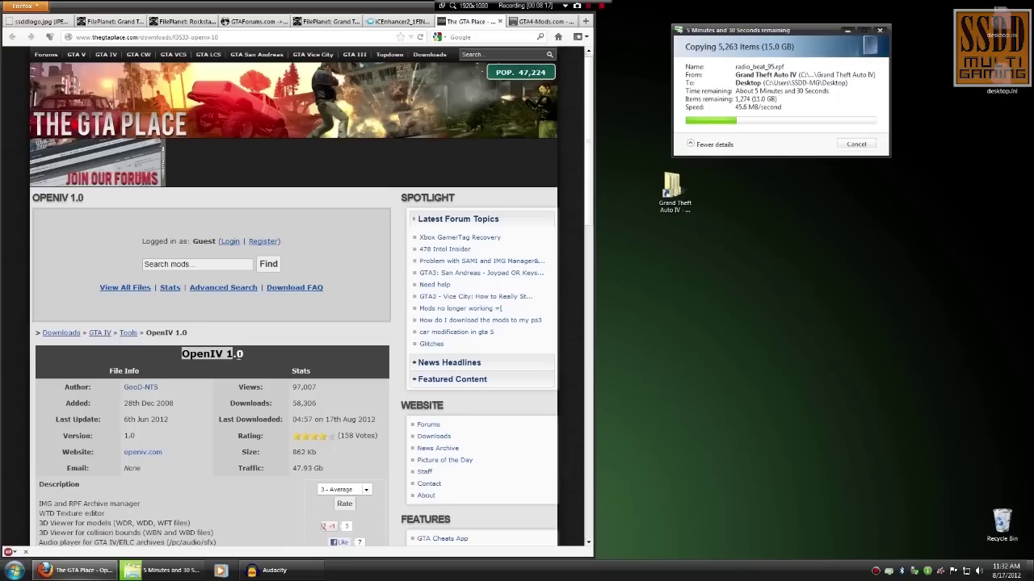
pyautogui.click(247, 360)
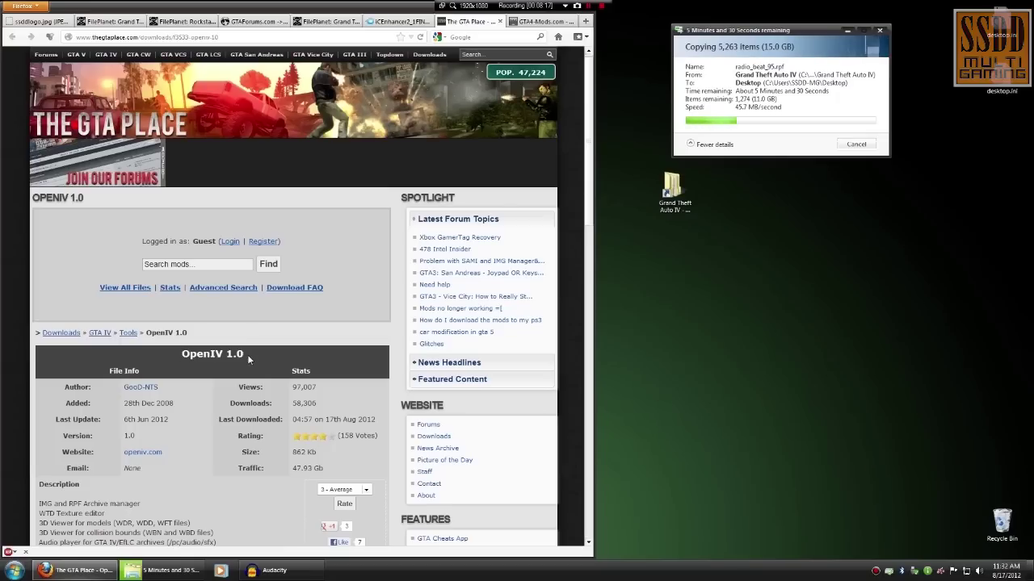
pyautogui.click(533, 23)
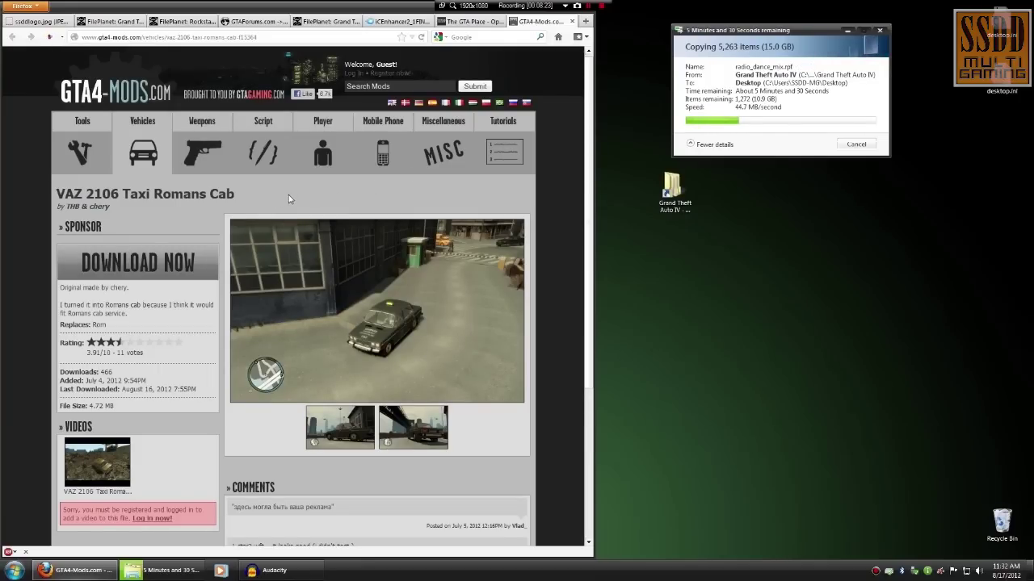
pyautogui.moveTo(288, 194); pyautogui.dragTo(55, 194)
pyautogui.click(56, 194)
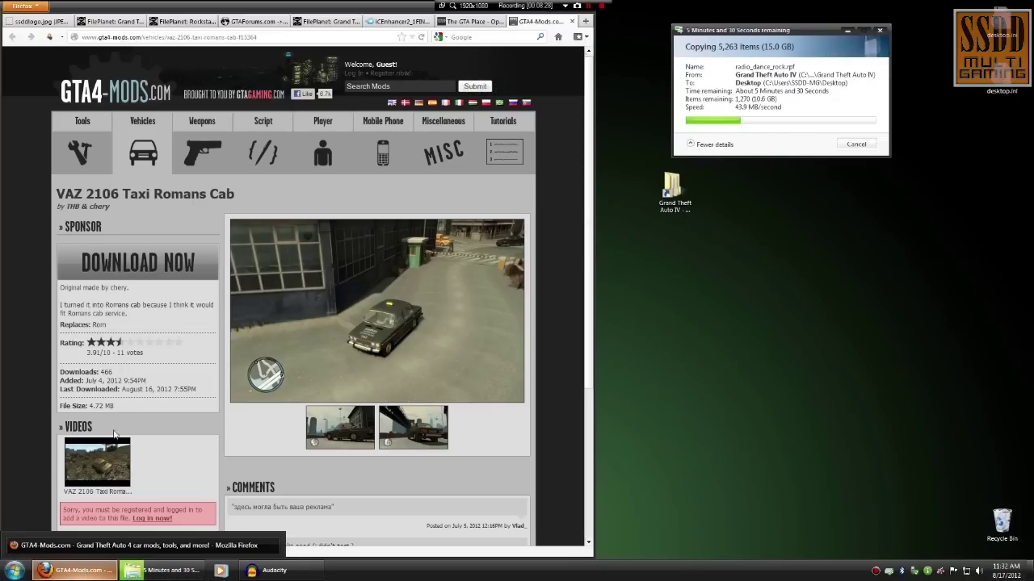
pyautogui.click(108, 23)
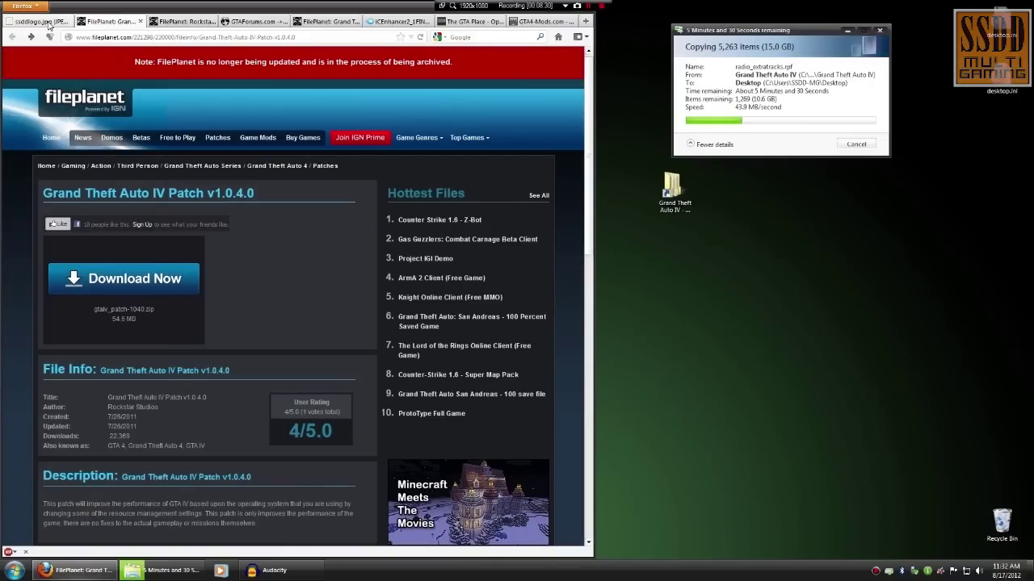
pyautogui.click(47, 22)
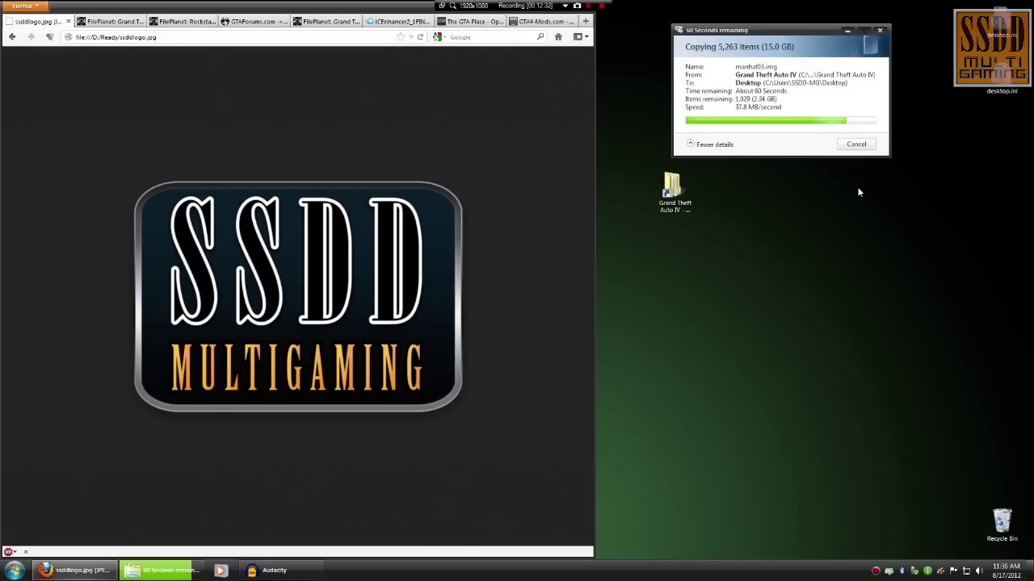
# Step: Move the copy progress window lower on the desktop and minimize Firefox to reveal the downloaded mod files
pyautogui.moveTo(775, 30); pyautogui.dragTo(774, 187)
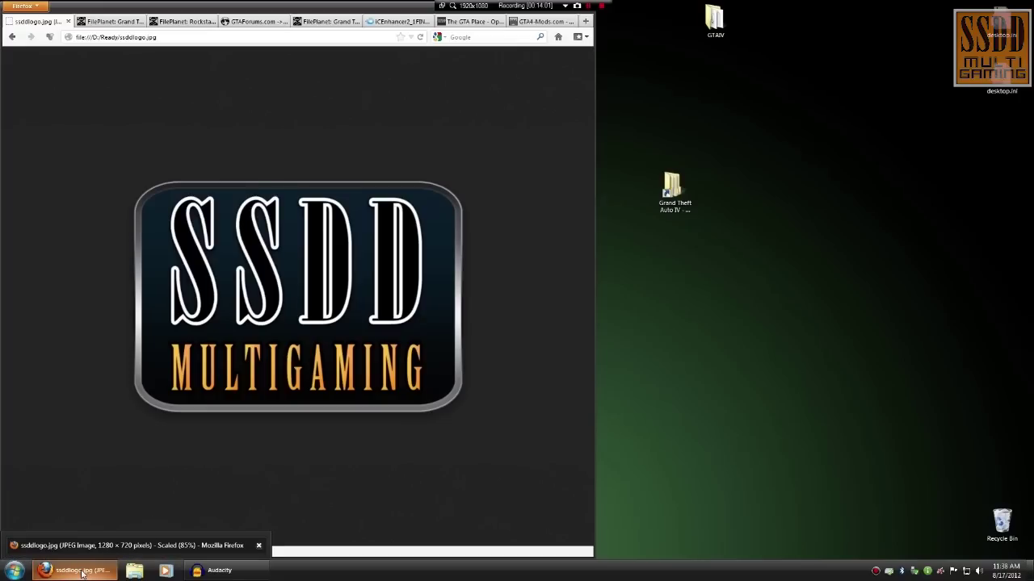
pyautogui.click(82, 572)
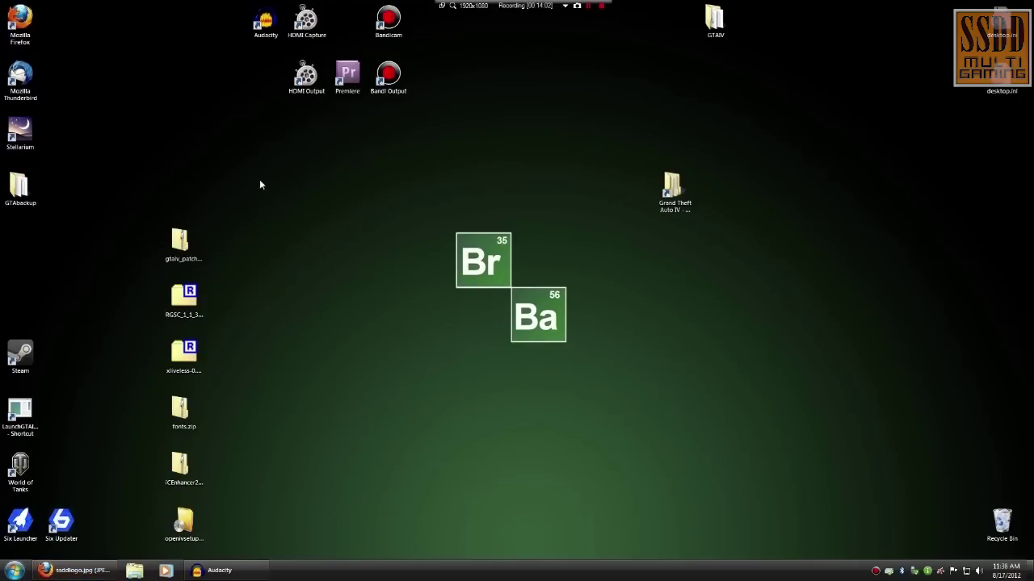
pyautogui.moveTo(243, 169); pyautogui.dragTo(251, 548)
# Step: Extract the GTAIV_MAINTENANCE_UPDATE_1040_EFIGS application from gtaiv_patch-1040.zip to the desktop and place it beside the archive
pyautogui.doubleClick(181, 242)
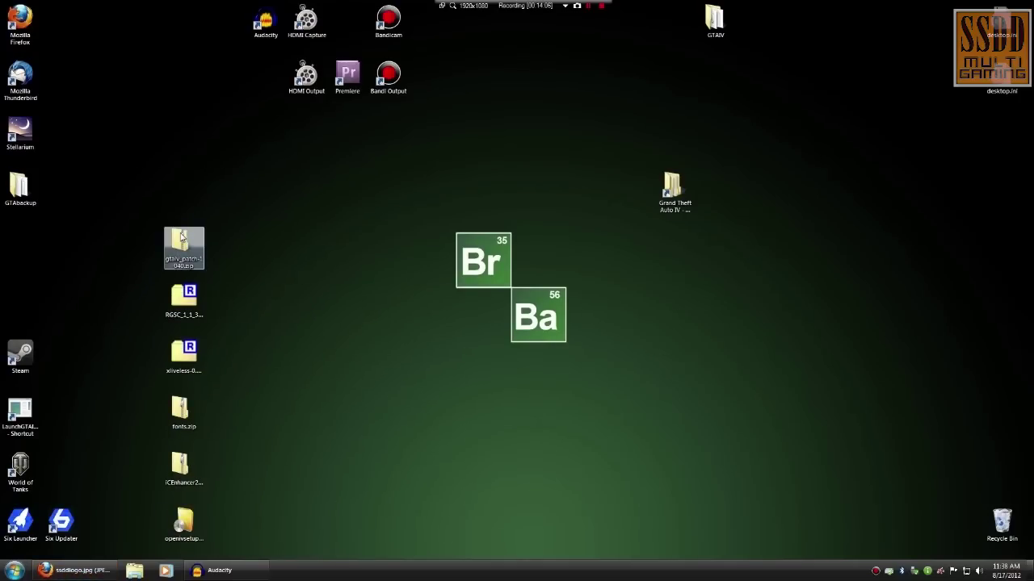
pyautogui.moveTo(609, 289); pyautogui.dragTo(239, 244)
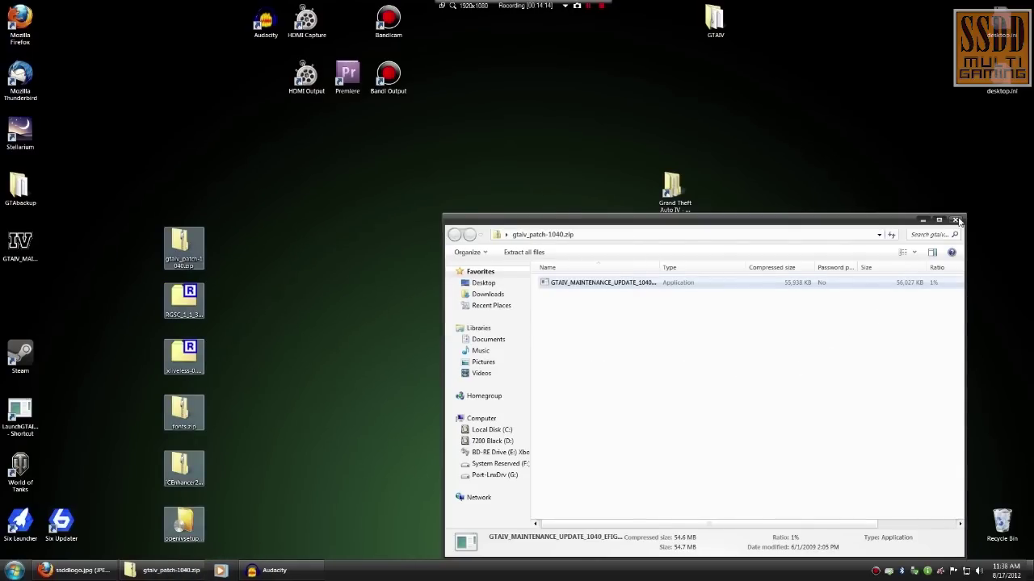
pyautogui.click(955, 220)
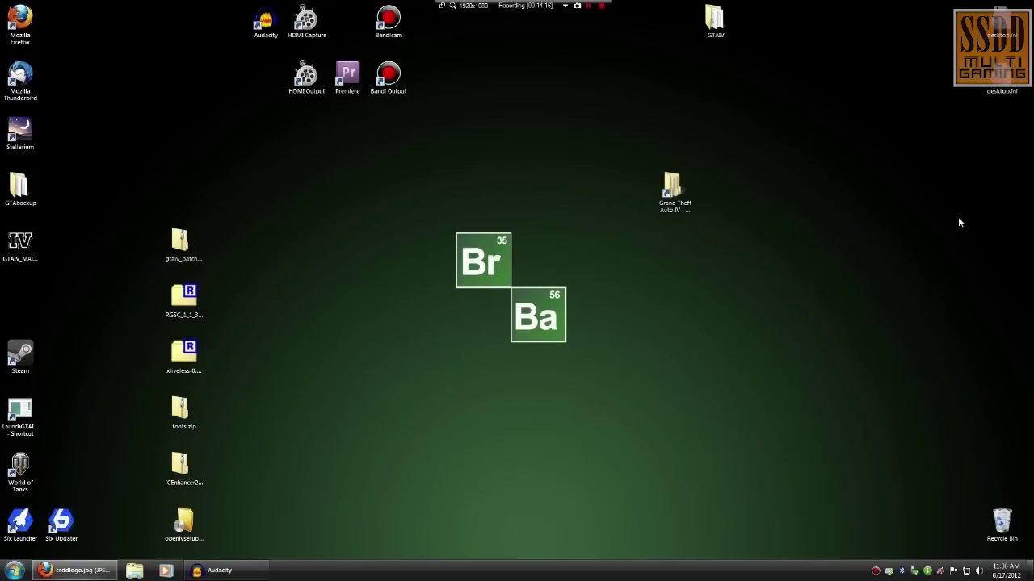
pyautogui.moveTo(21, 242); pyautogui.dragTo(230, 242)
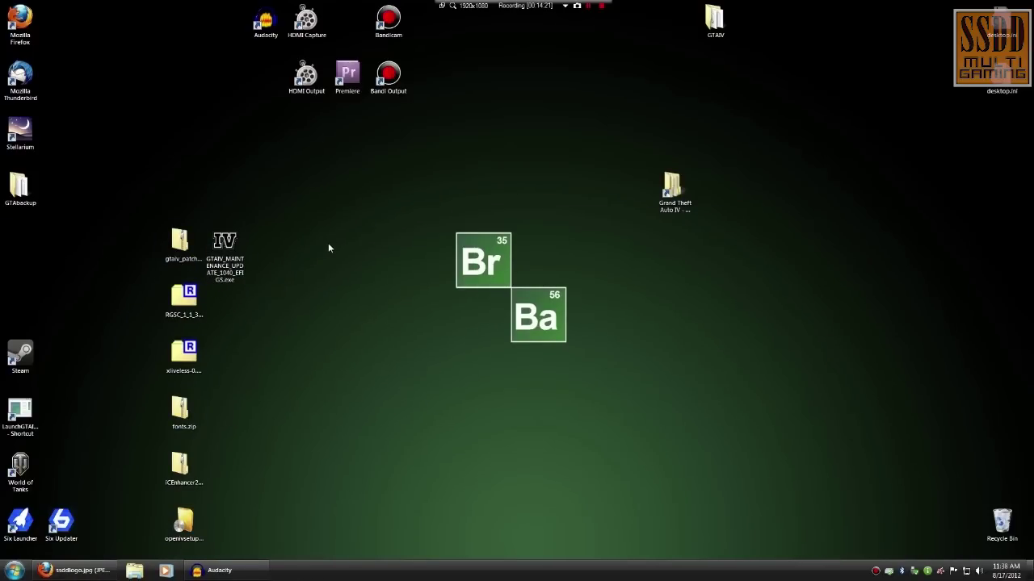
# Step: Run the GTA IV 1040 maintenance update as administrator, accept the license agreement and complete its installation
pyautogui.rightClick(206, 228)
pyautogui.click(258, 254)
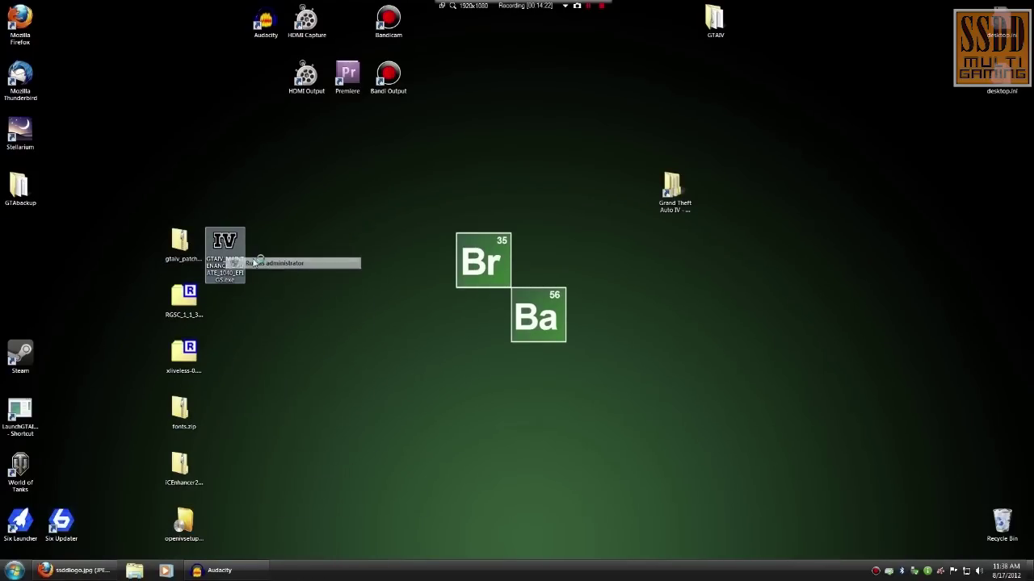
pyautogui.click(574, 370)
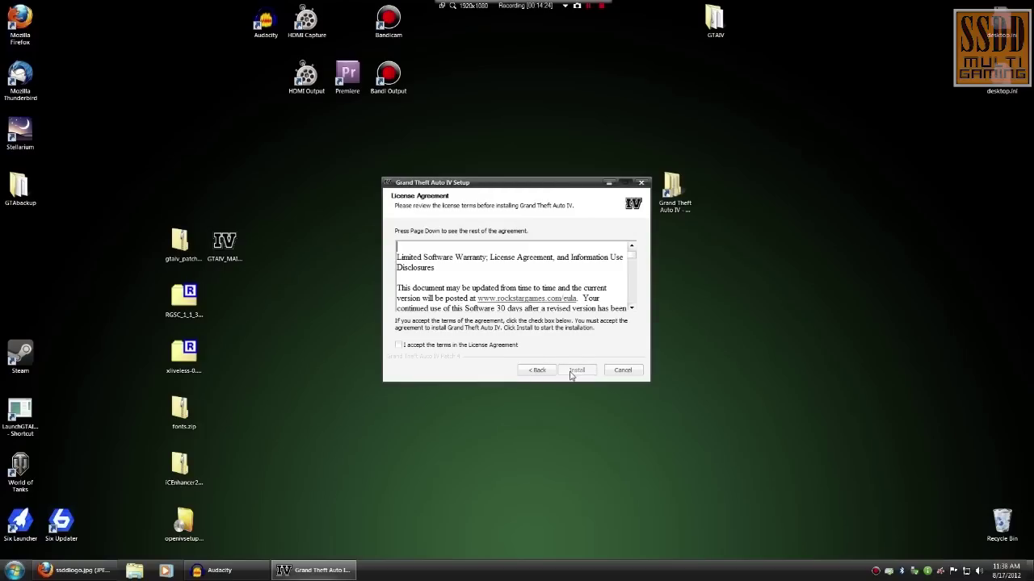
pyautogui.click(477, 347)
pyautogui.click(569, 372)
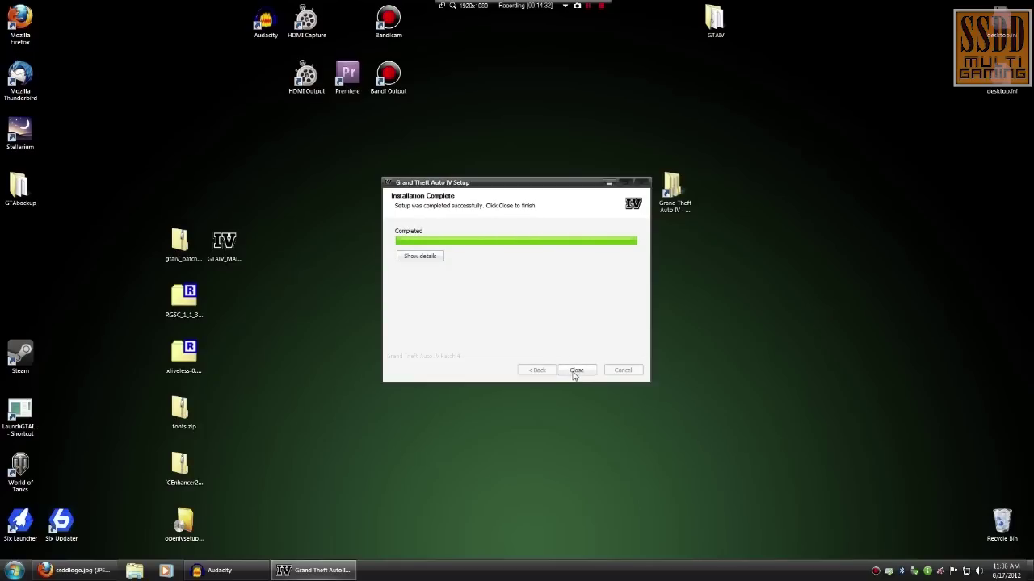
pyautogui.click(576, 370)
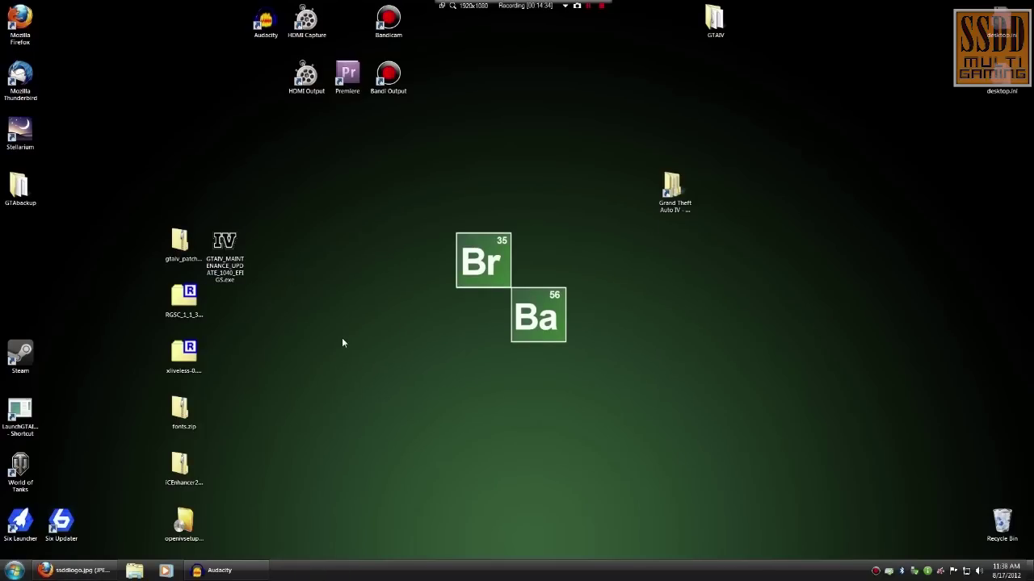
# Step: Open the Grand Theft Auto IV folder from its desktop shortcut and rename the GTAIV folder inside as GTAIVbak
pyautogui.doubleClick(673, 189)
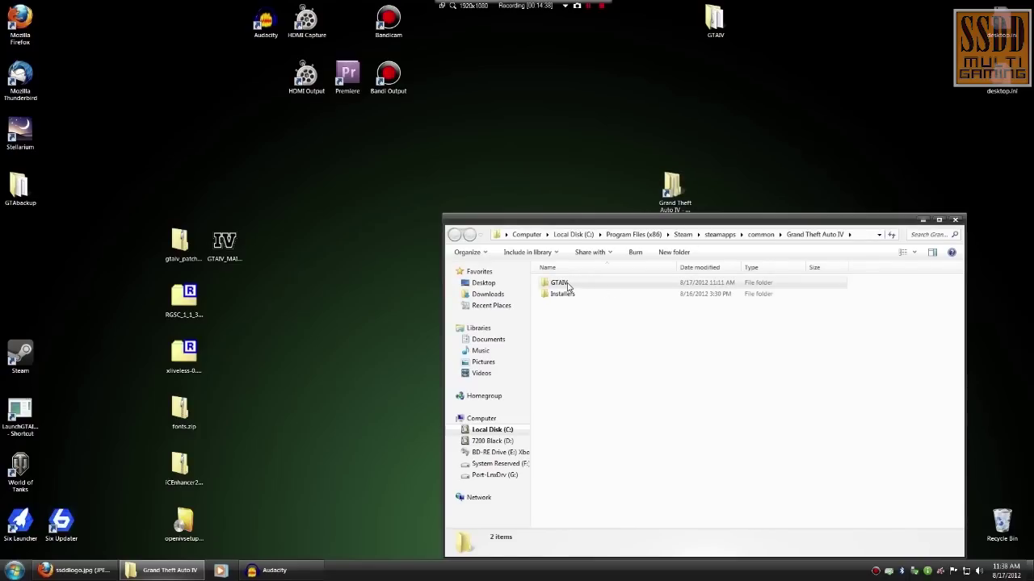
pyautogui.click(559, 284)
pyautogui.press('F2')
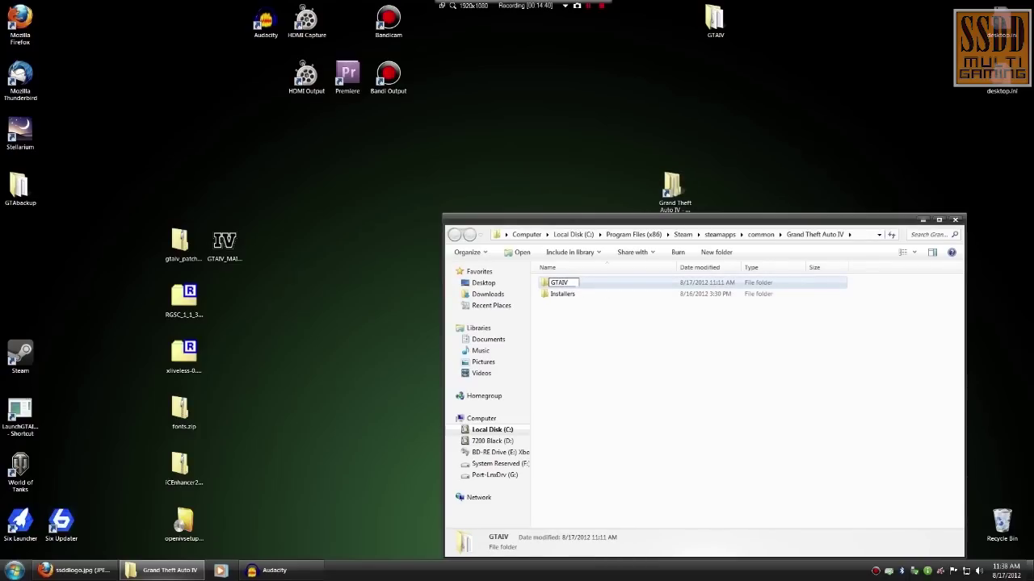
pyautogui.write('bak')
pyautogui.press('Return')
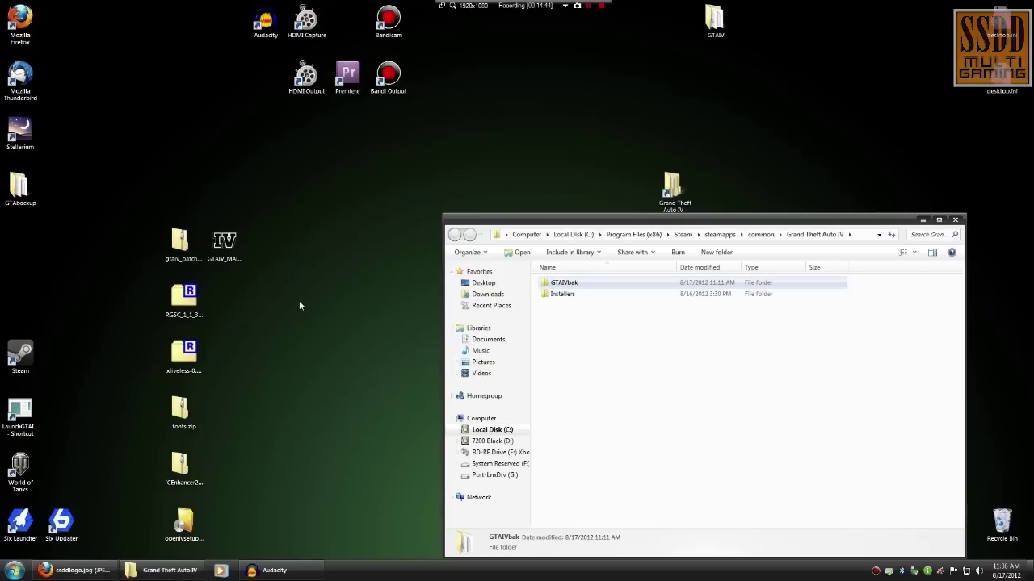
# Step: Extract RGSC_1_1_3_0.exe from the RGSC_1_1_3_0.rar archive to the desktop beside it and close the archive window
pyautogui.doubleClick(184, 298)
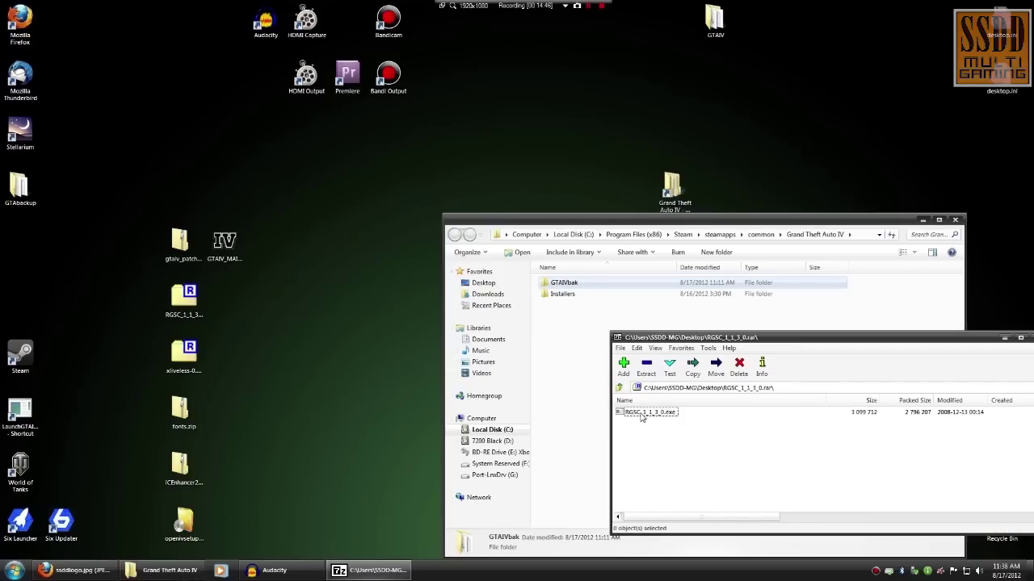
pyautogui.moveTo(642, 414); pyautogui.dragTo(391, 345)
pyautogui.moveTo(239, 302); pyautogui.dragTo(240, 304)
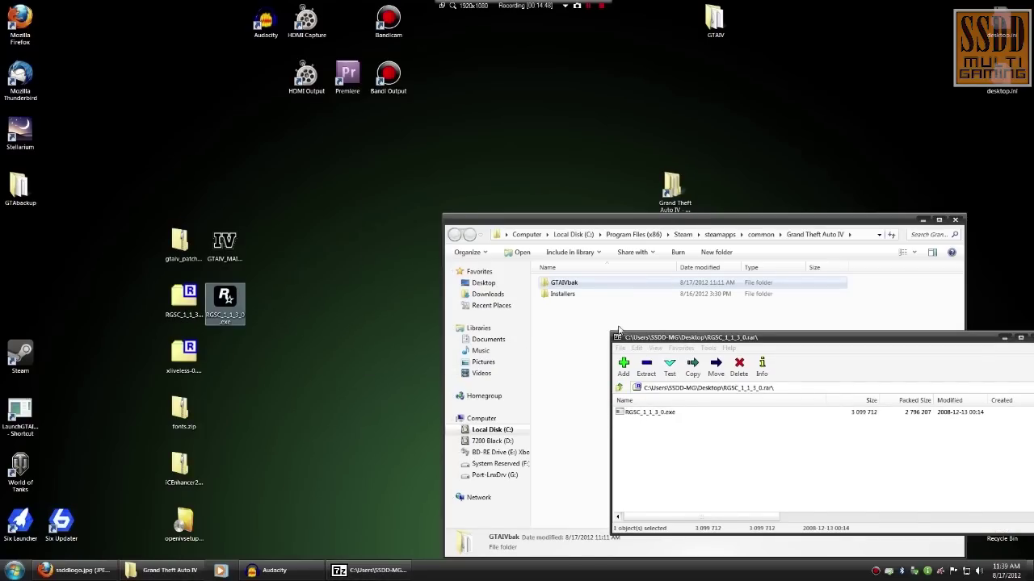
pyautogui.click(617, 338)
pyautogui.click(616, 338)
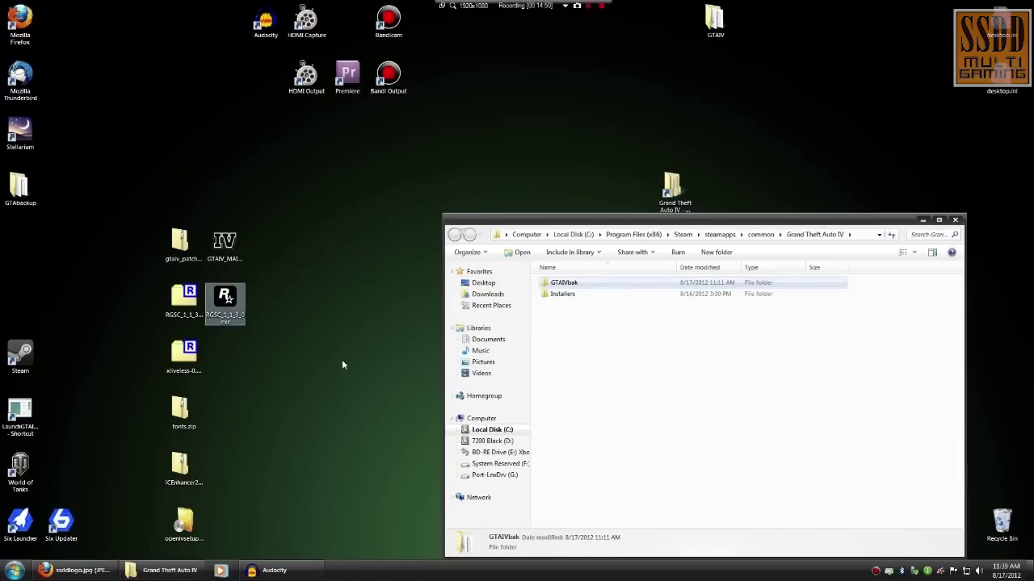
pyautogui.click(188, 353)
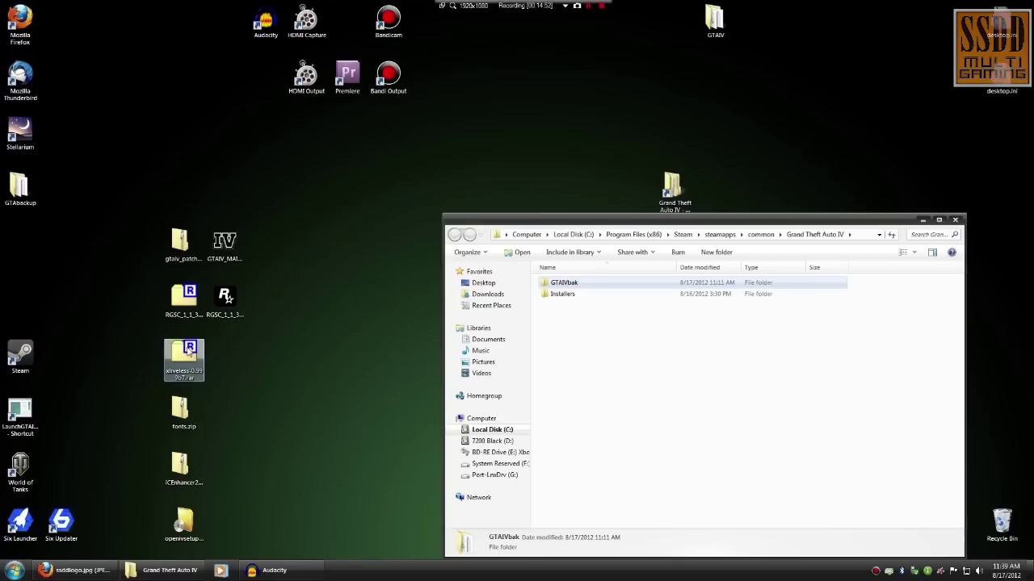
pyautogui.keyDown('ctrl'); pyautogui.click(184, 299); pyautogui.keyUp('ctrl')
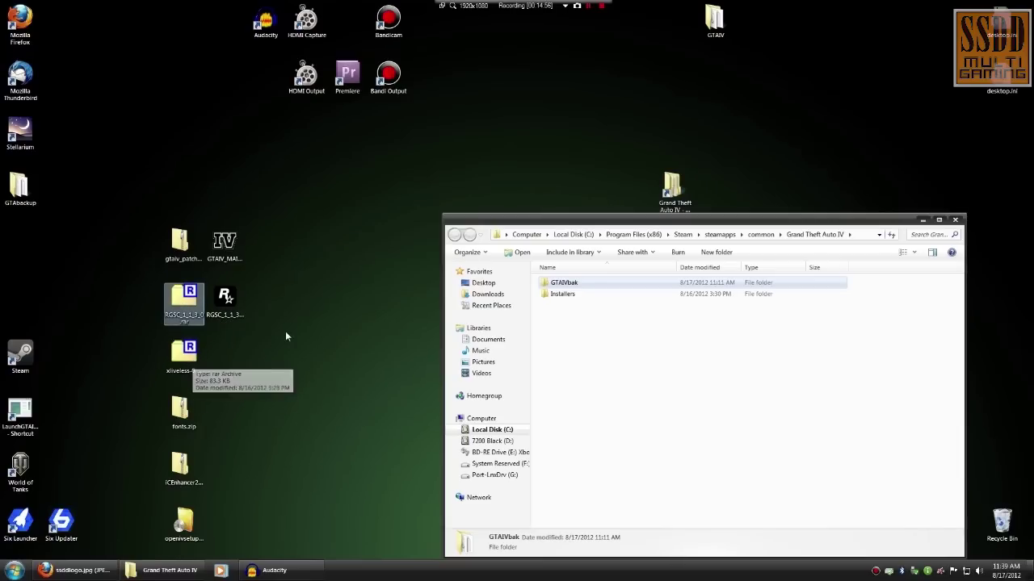
pyautogui.doubleClick(196, 307)
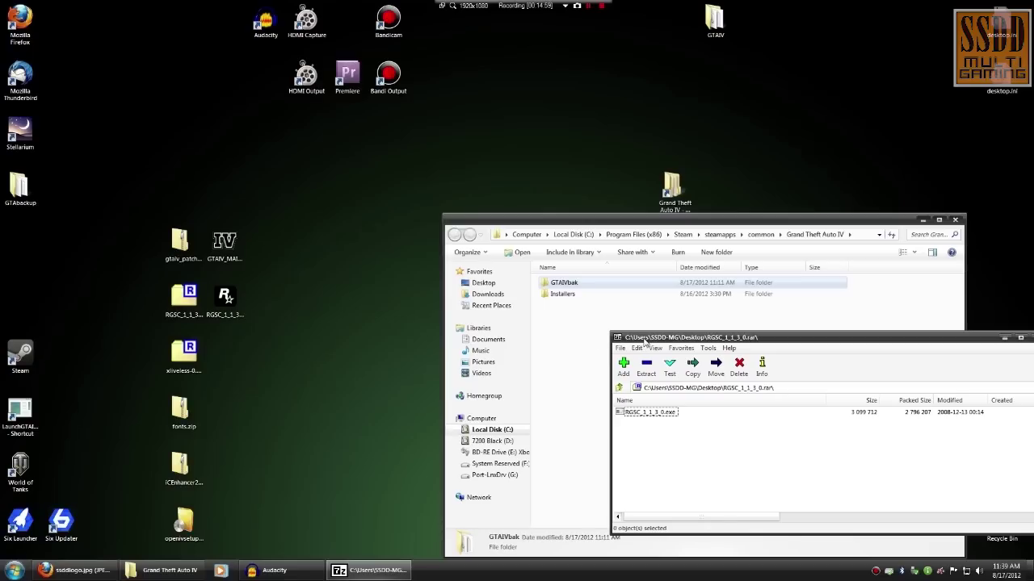
pyautogui.moveTo(644, 340); pyautogui.dragTo(394, 289)
pyautogui.click(787, 288)
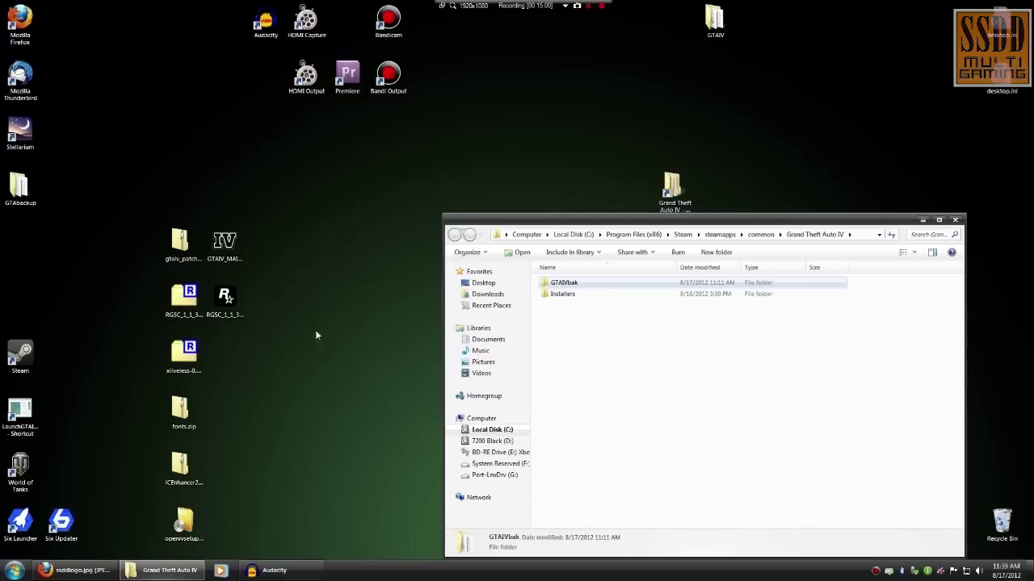
pyautogui.doubleClick(225, 300)
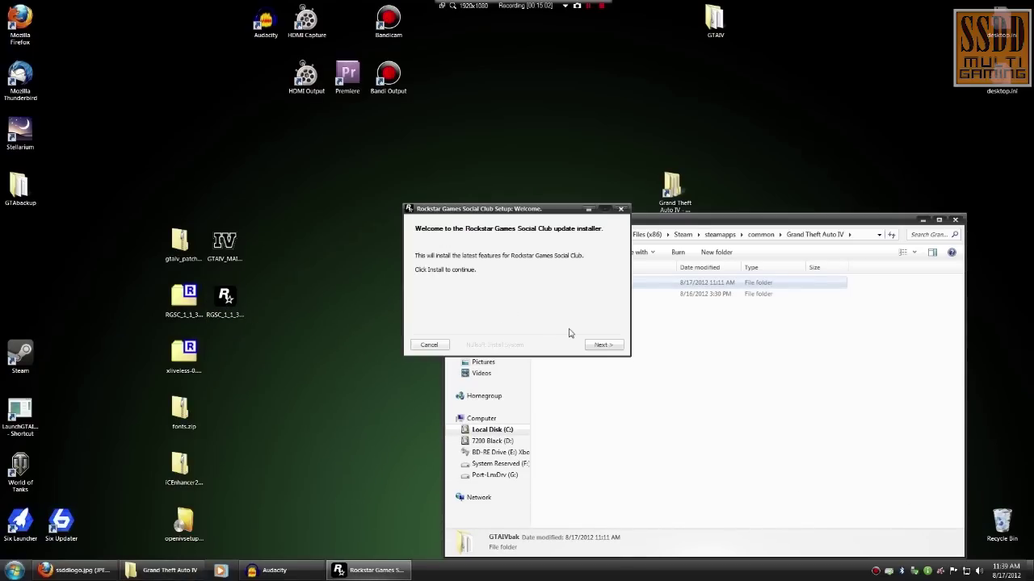
pyautogui.click(428, 346)
pyautogui.click(566, 318)
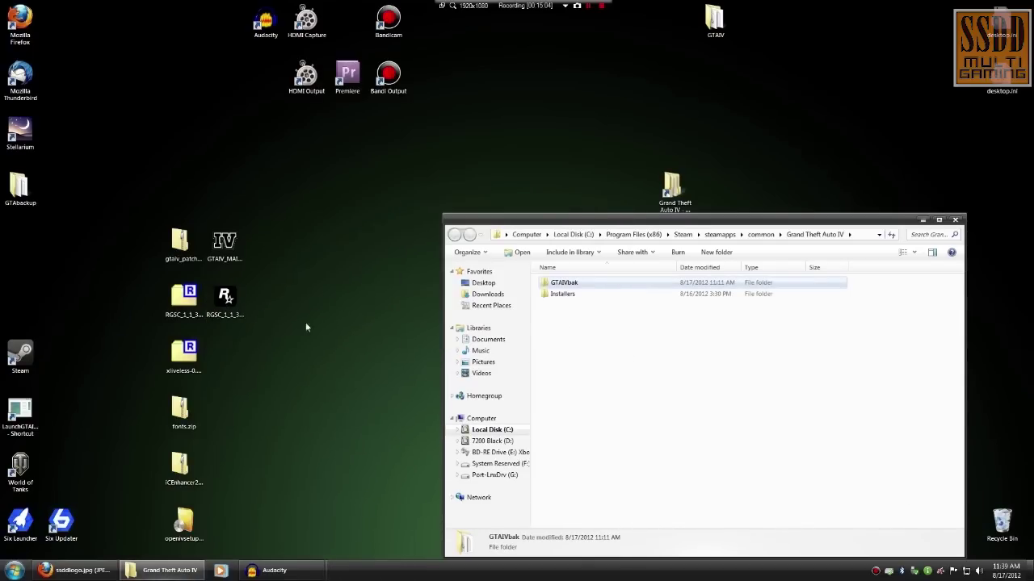
# Step: Run RGSC_1_1_3_0.exe from the desktop as administrator and complete the Rockstar Games Social Club update installation
pyautogui.rightClick(216, 297)
pyautogui.click(266, 317)
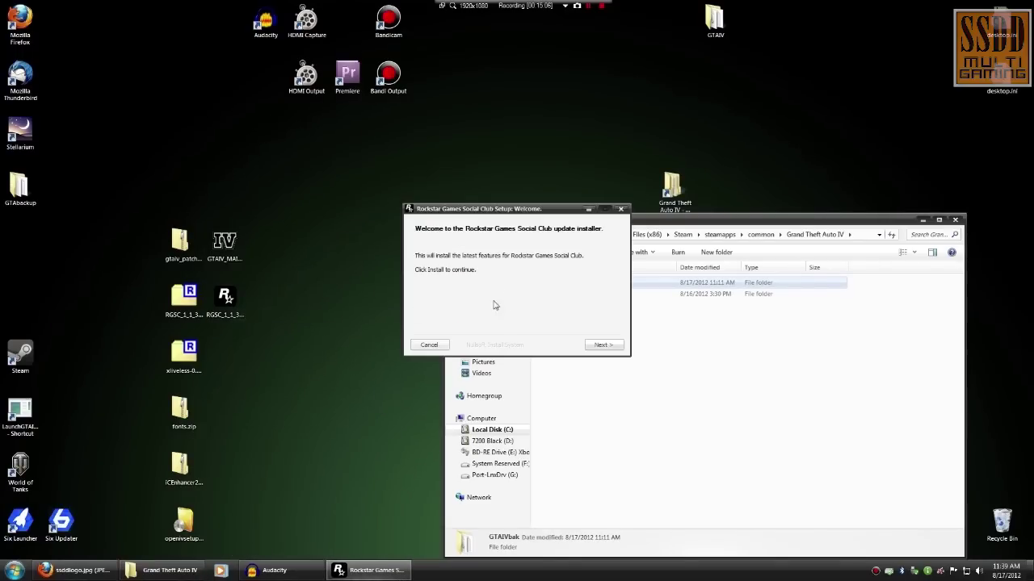
pyautogui.click(604, 345)
pyautogui.click(601, 345)
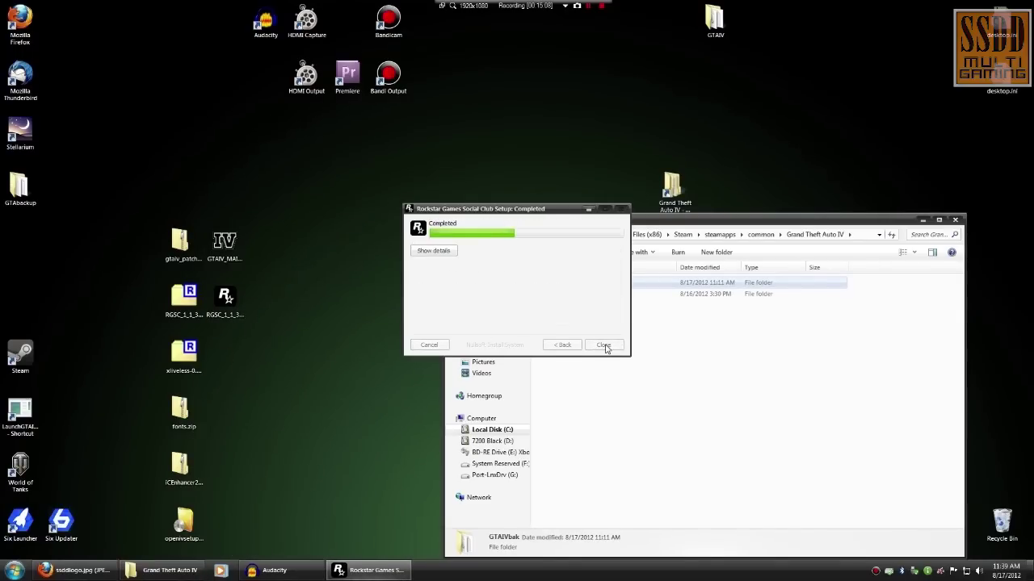
pyautogui.click(603, 345)
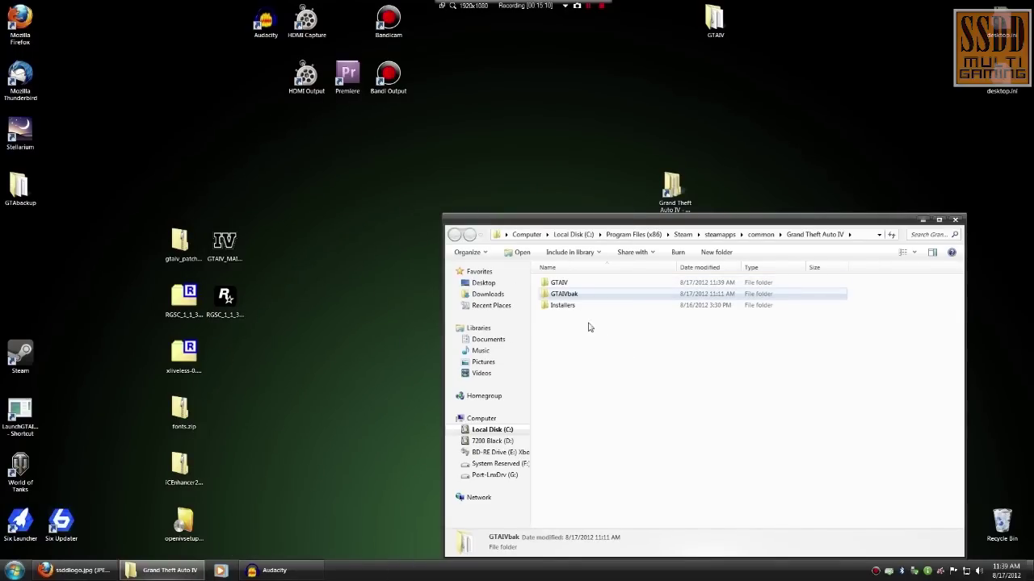
# Step: Move the 1_1_3_0 folder, RGSC.version and RGSCLauncher.exe from the GTAIV folder into the GTAIVbak folder
pyautogui.doubleClick(580, 284)
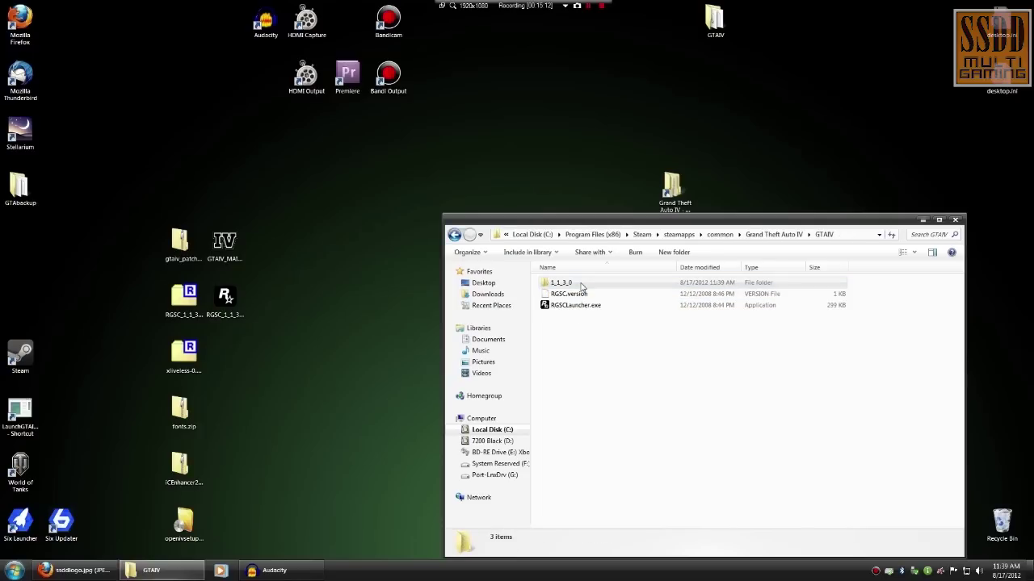
pyautogui.moveTo(658, 388); pyautogui.dragTo(551, 318)
pyautogui.rightClick(567, 302)
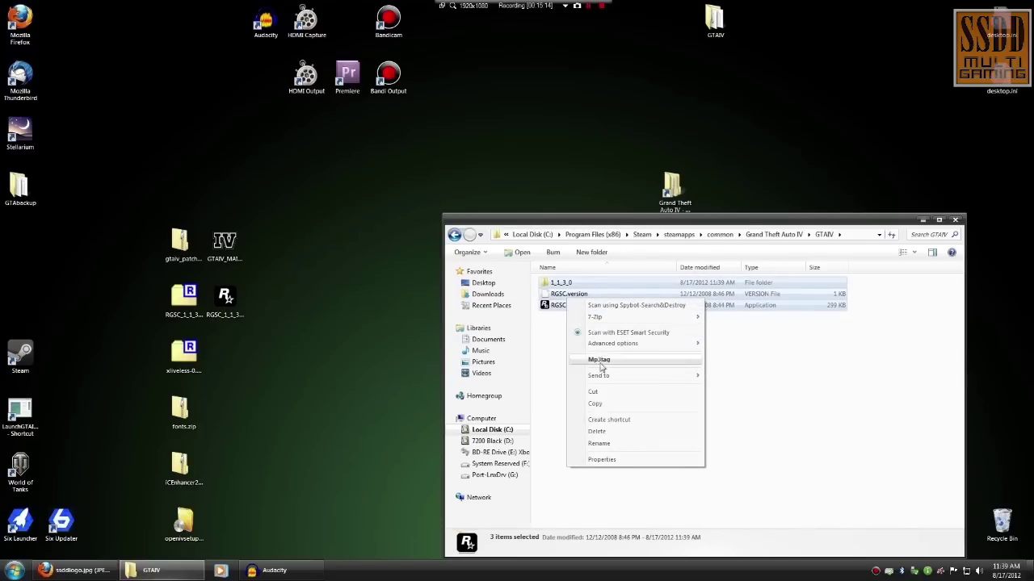
pyautogui.click(614, 392)
pyautogui.click(456, 236)
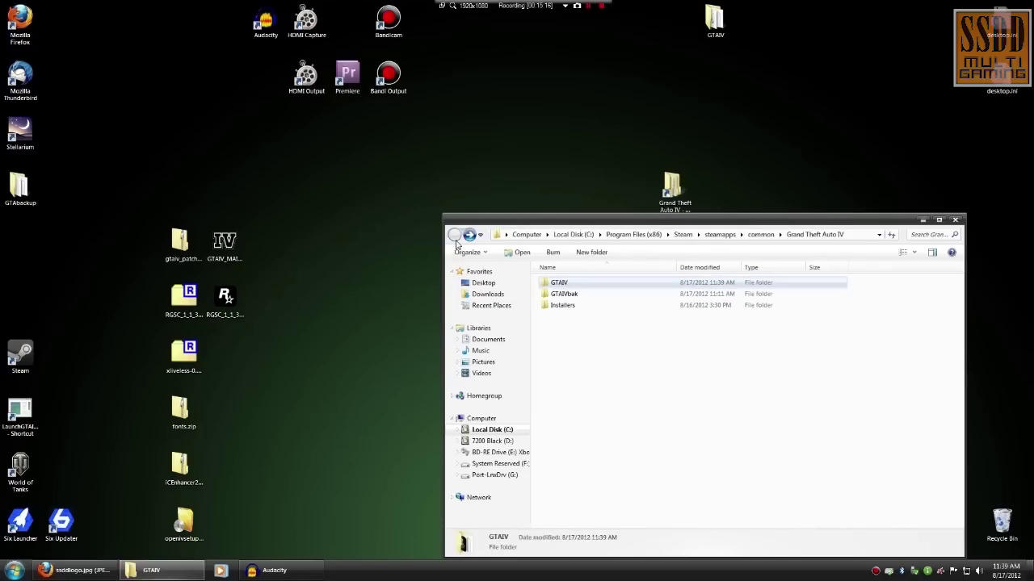
pyautogui.rightClick(566, 296)
pyautogui.click(614, 488)
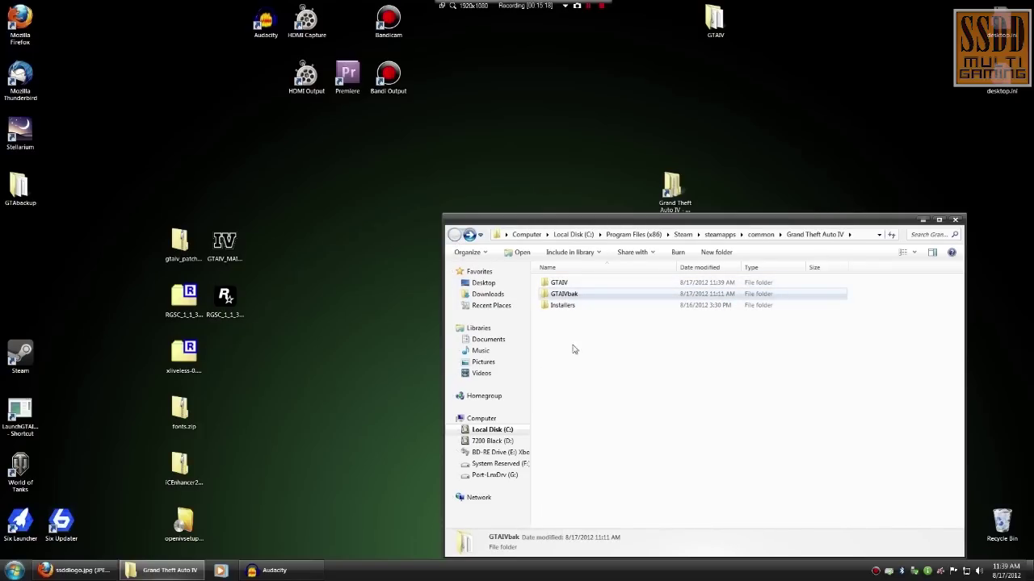
# Step: Check the contents of the new GTAIV folder, return to Grand Theft Auto IV and permanently delete that folder
pyautogui.doubleClick(564, 284)
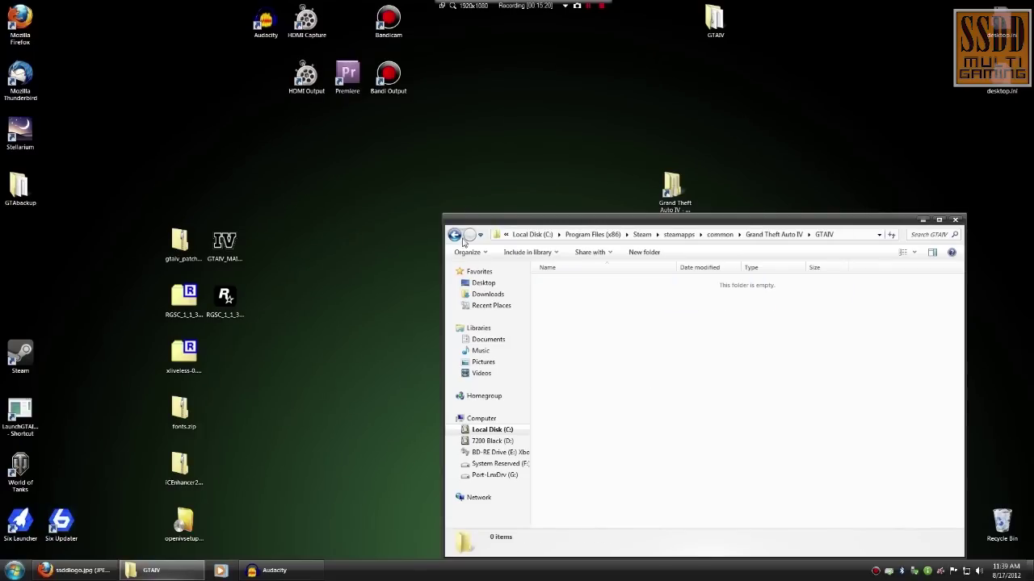
pyautogui.click(454, 235)
pyautogui.hotkey('shift', 'Delete')
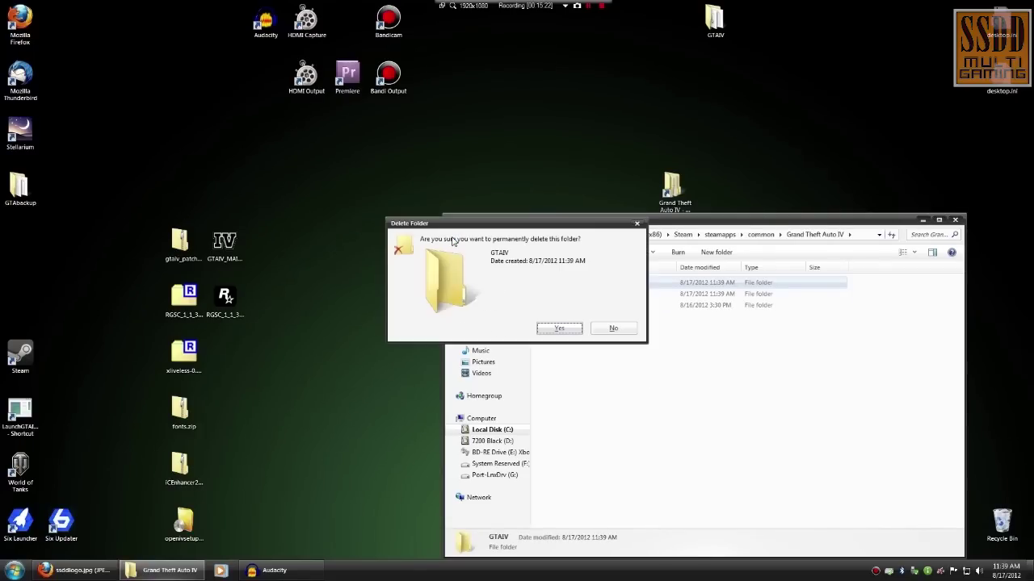
pyautogui.press('Return')
# Step: Rename the GTAIVbak folder as GTAIV
pyautogui.click(569, 286)
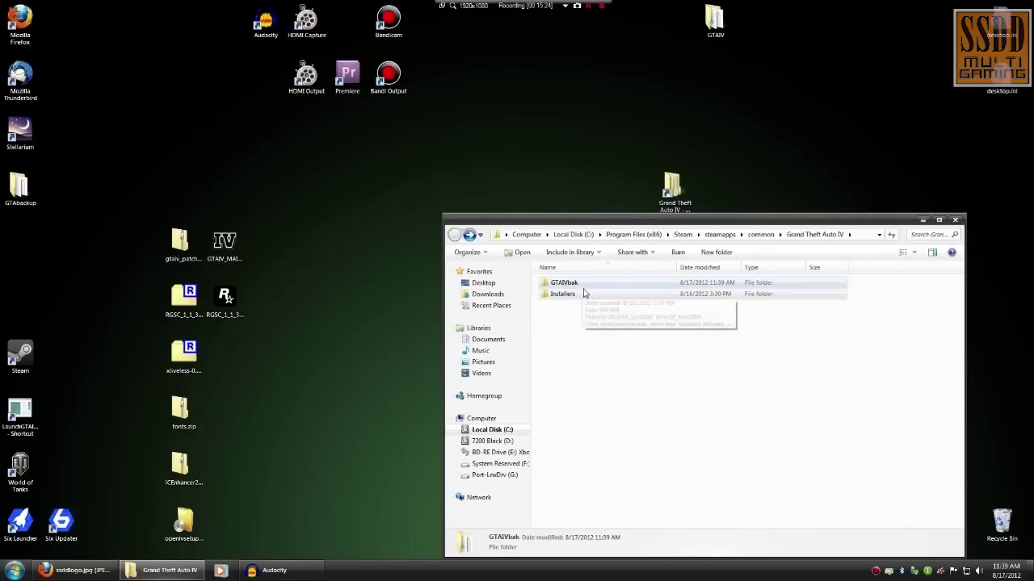
pyautogui.click(577, 289)
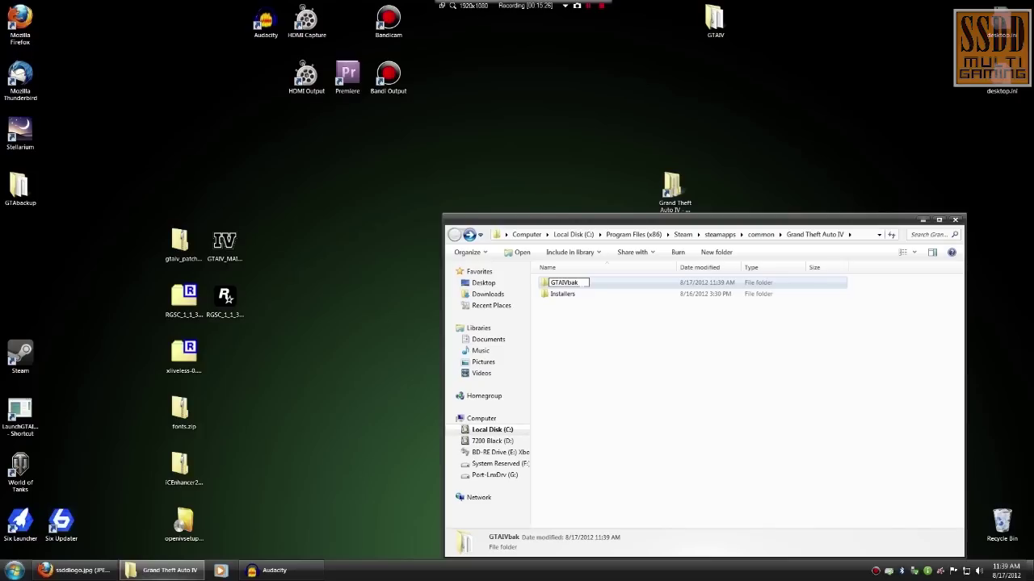
pyautogui.write('GTAIV')
pyautogui.press('Return')
pyautogui.click(590, 354)
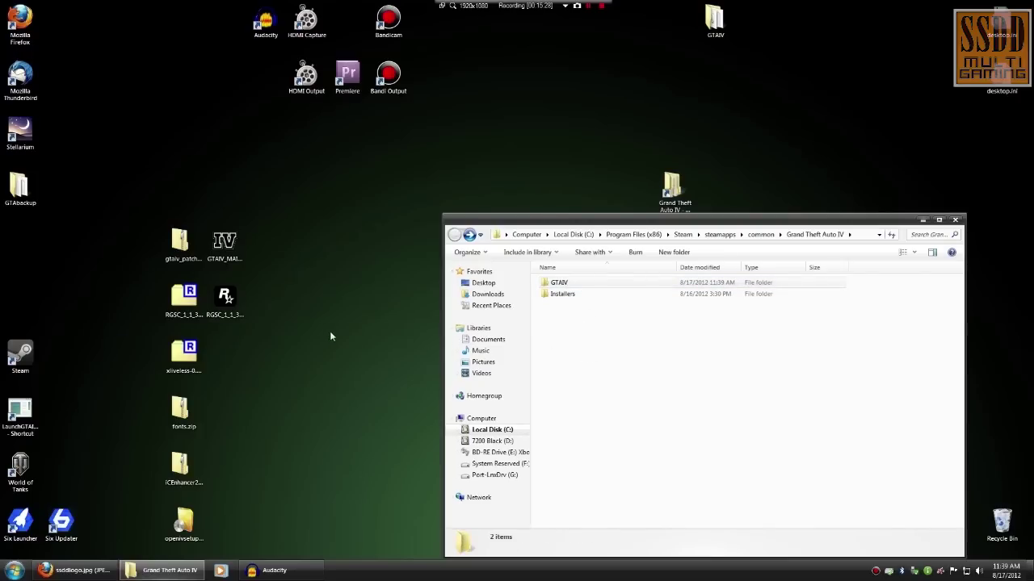
# Step: Extract src, xlive.dll and xlive_d.dll from xliveless-0.999b7.rar into the GTAIV folder and close the archive window
pyautogui.doubleClick(183, 356)
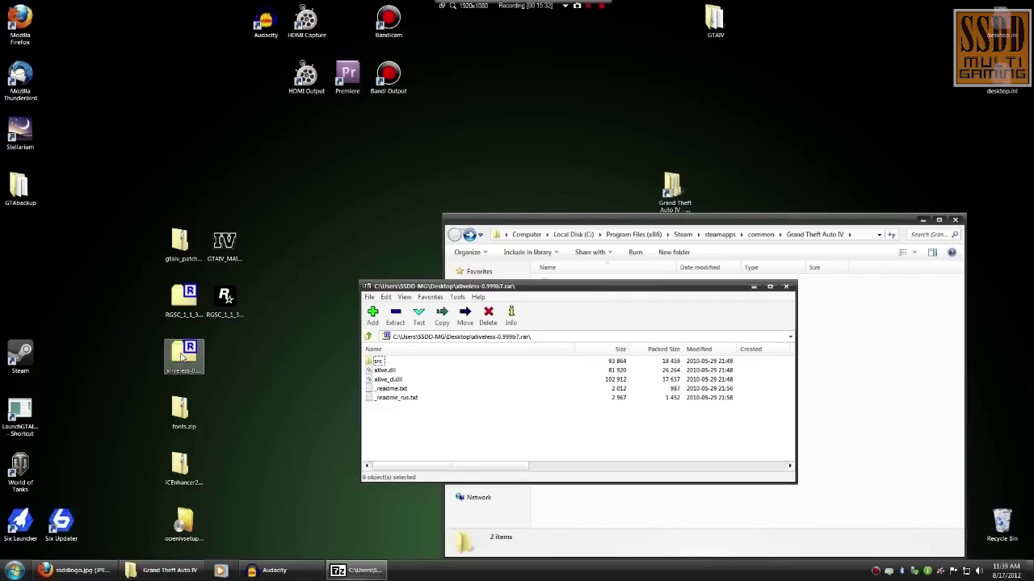
pyautogui.moveTo(446, 289); pyautogui.dragTo(698, 280)
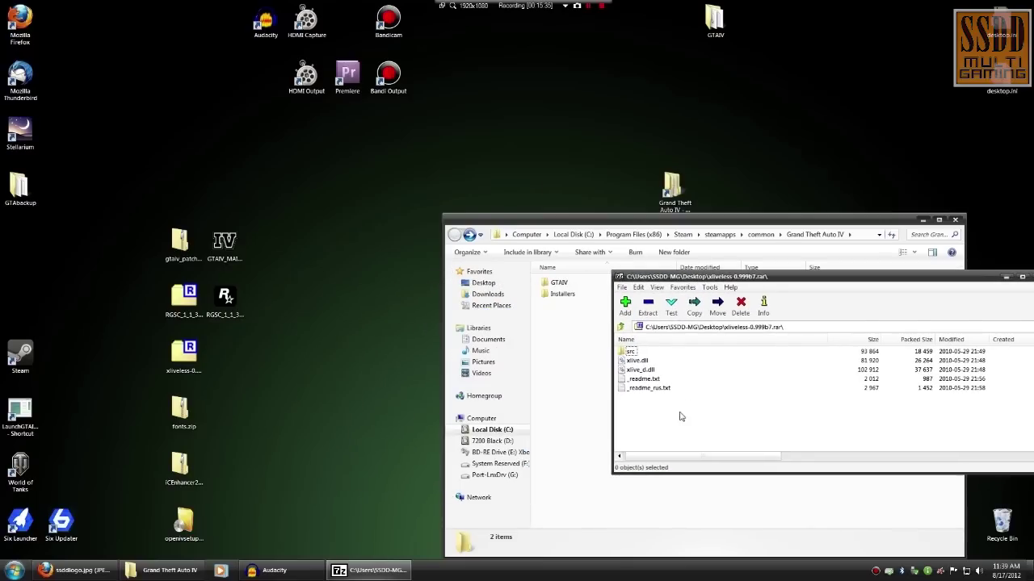
pyautogui.moveTo(699, 375); pyautogui.dragTo(557, 283)
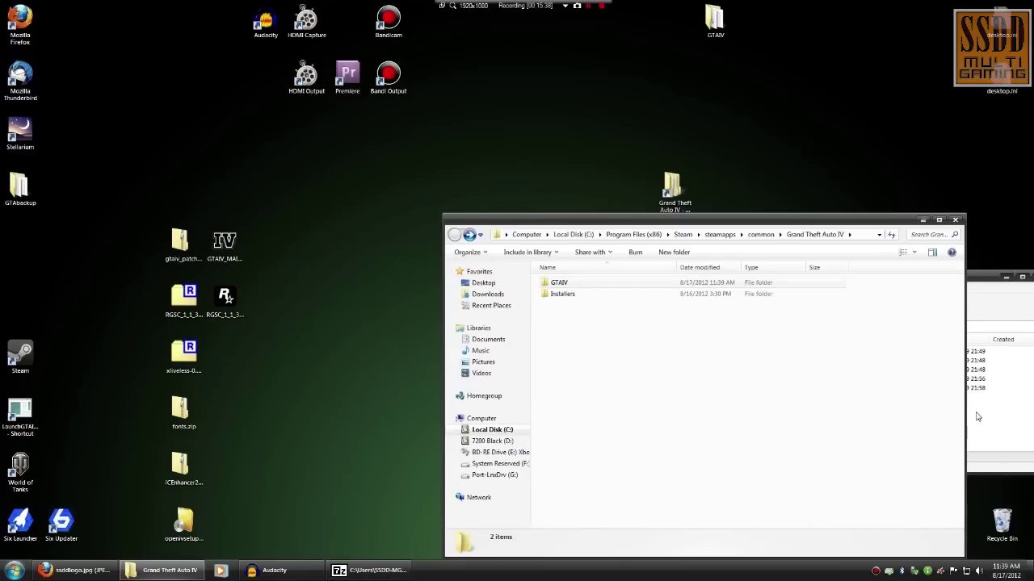
pyautogui.click(813, 337)
pyautogui.click(619, 276)
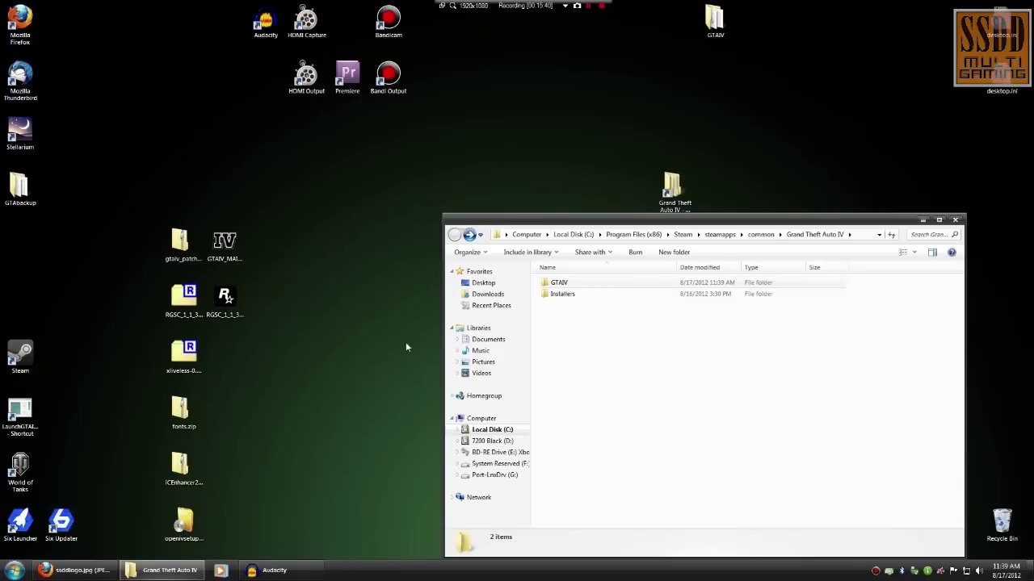
# Step: Open the GTAIV folder and create a shortcut to LaunchGTAIV.exe on the desktop
pyautogui.click(296, 428)
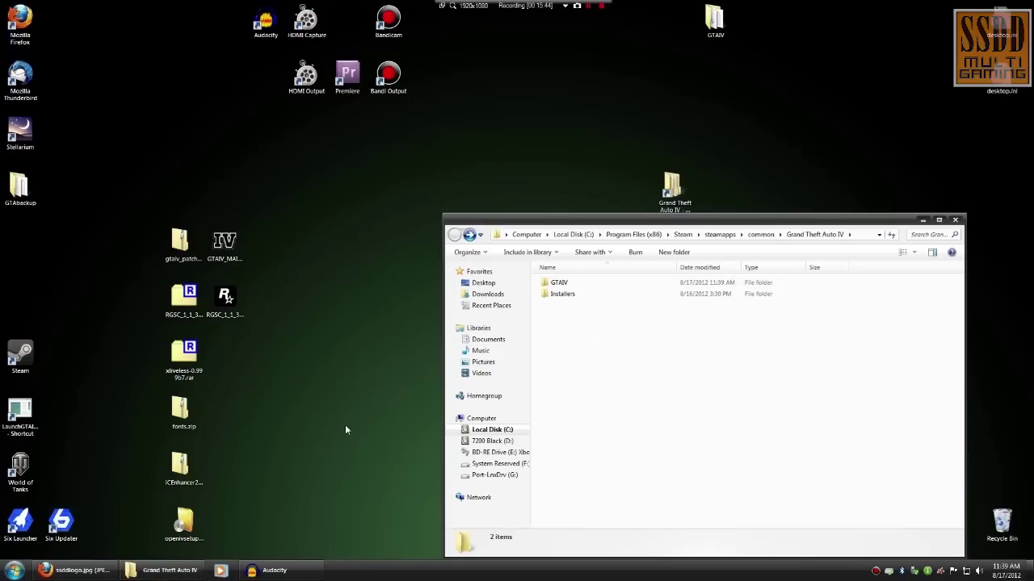
pyautogui.doubleClick(569, 287)
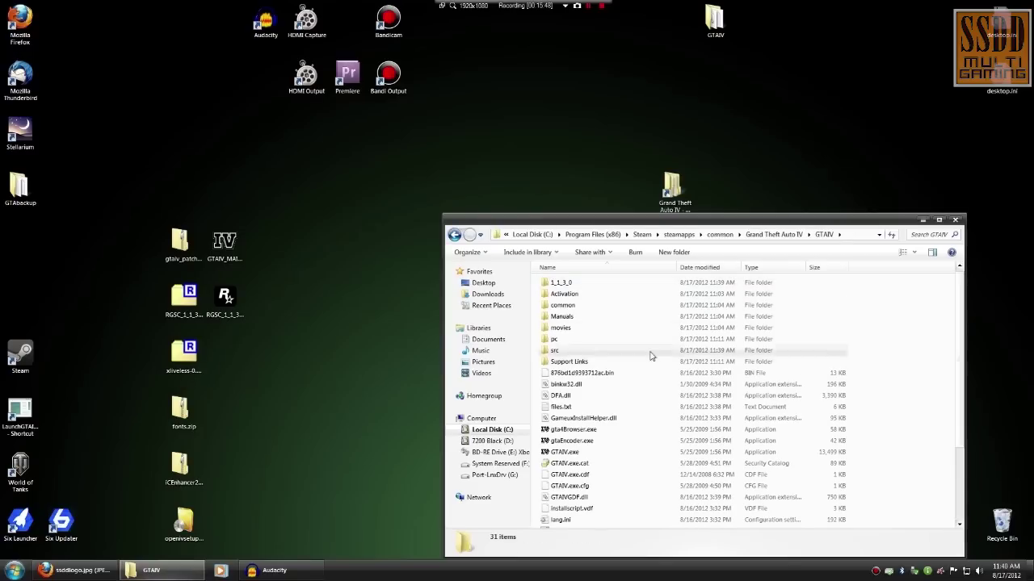
pyautogui.scroll(-3, 639, 404)
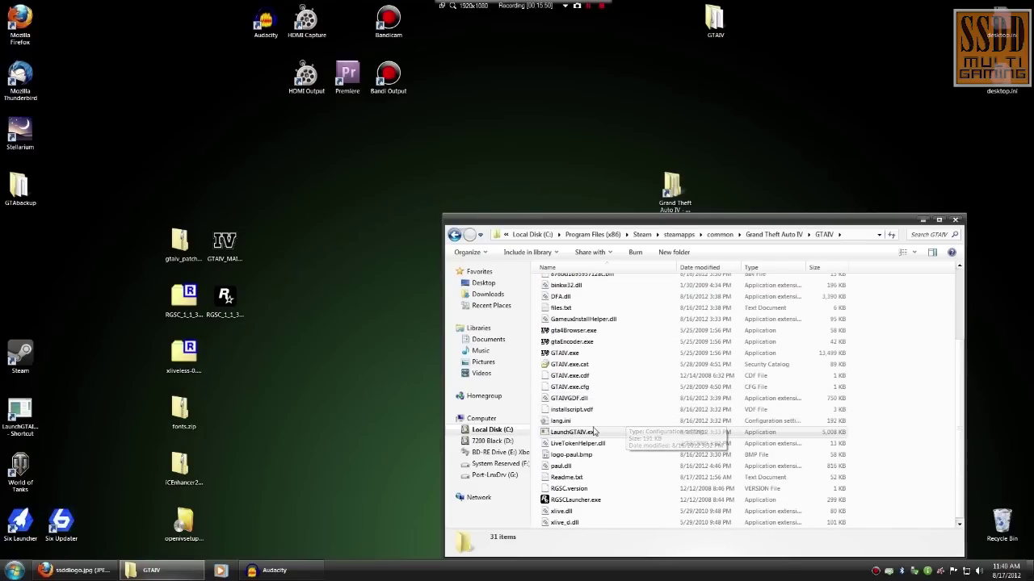
pyautogui.moveTo(578, 436); pyautogui.dragTo(385, 167)
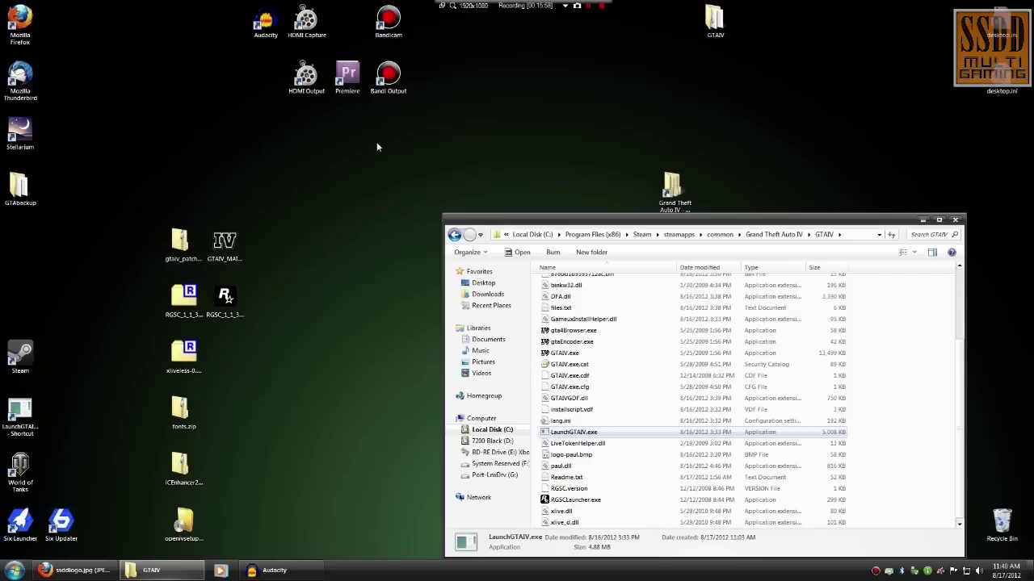
pyautogui.rightClick(376, 147)
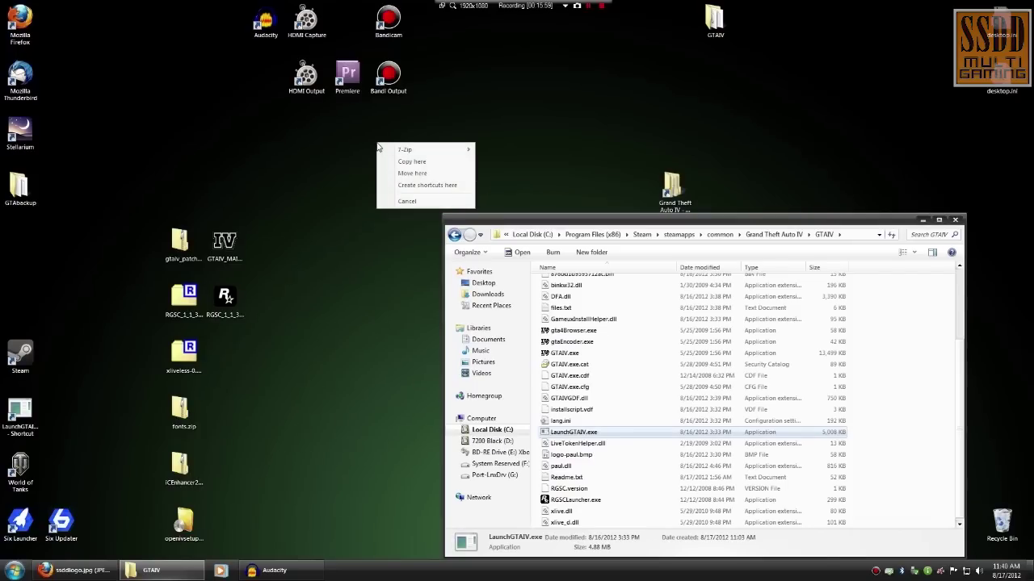
pyautogui.click(405, 186)
pyautogui.moveTo(449, 118); pyautogui.dragTo(343, 171)
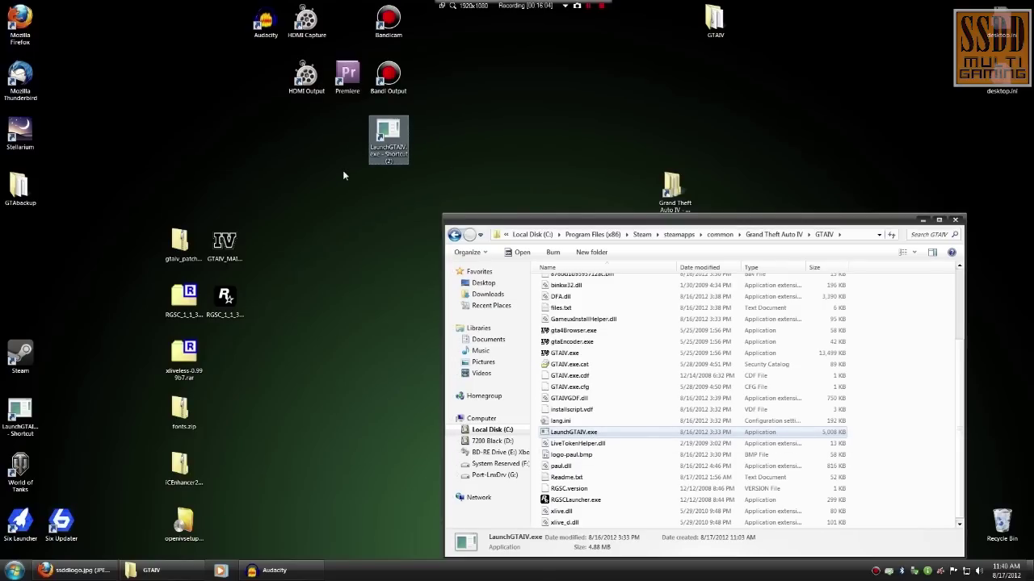
# Step: Permanently delete the duplicate LaunchGTAIV.exe shortcut from the desktop, keeping the existing one
pyautogui.click(21, 413)
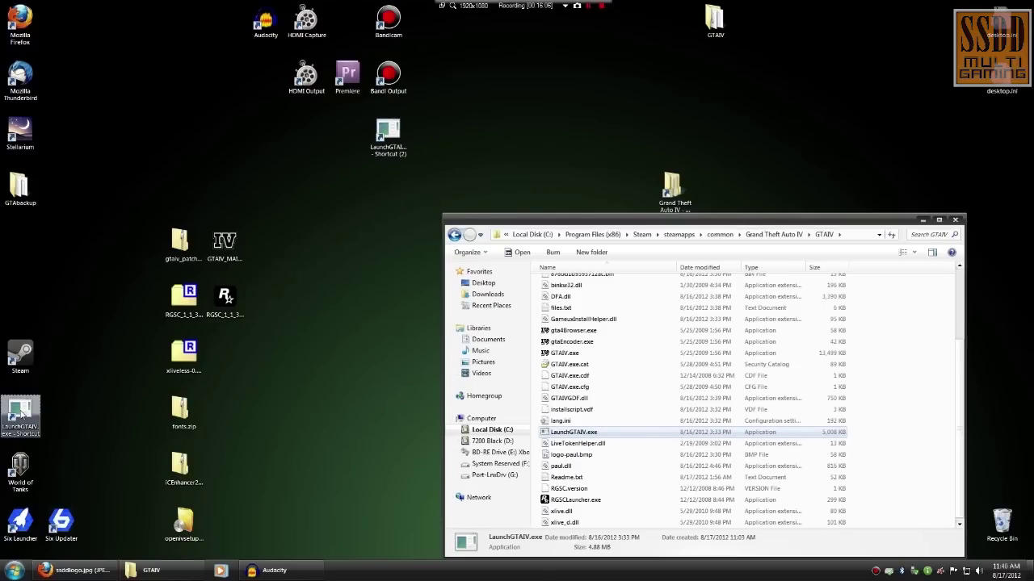
pyautogui.click(392, 132)
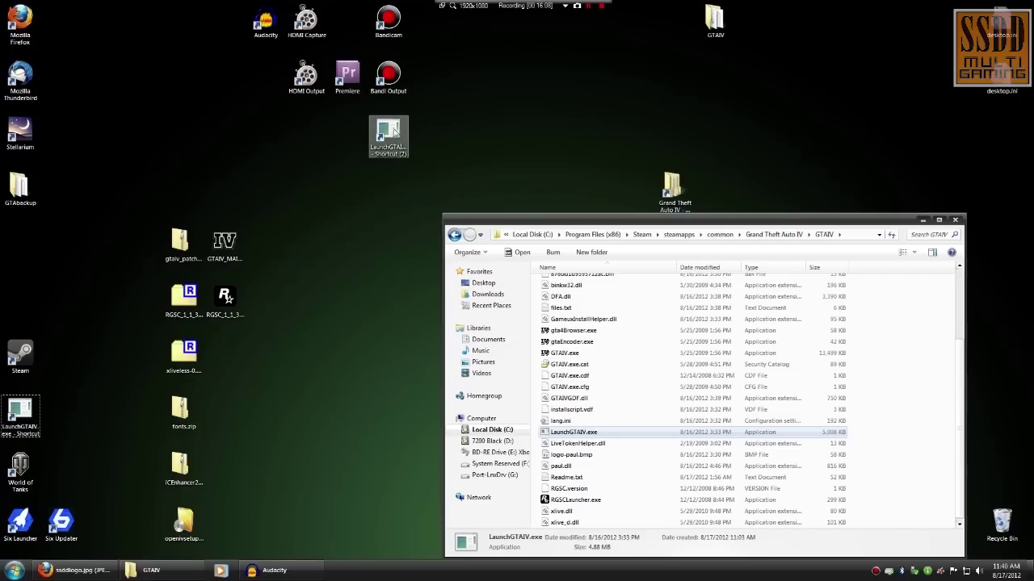
pyautogui.press('Delete')
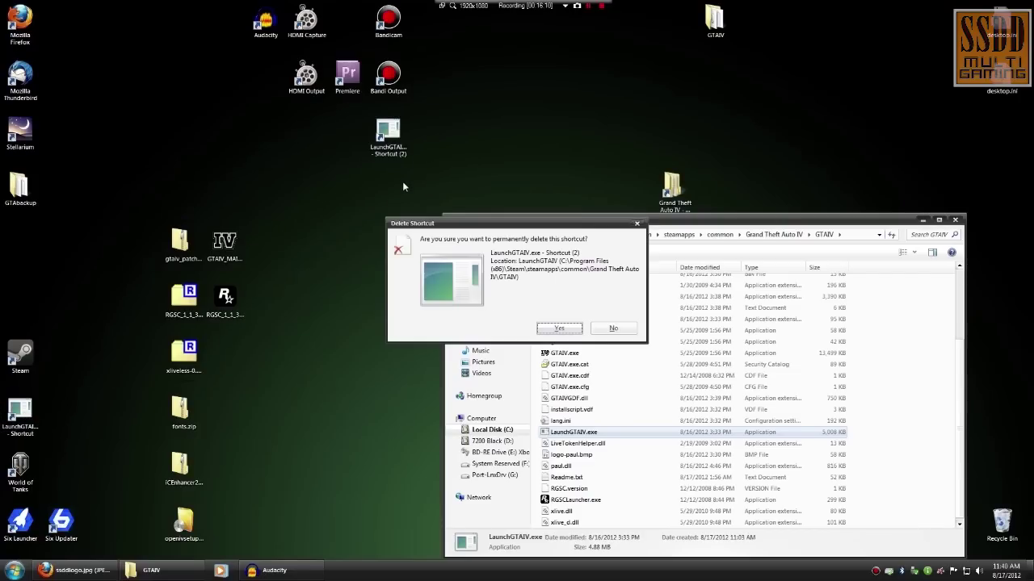
pyautogui.press('Return')
# Step: Create a LaunchGTAIV.exe shortcut on the desktop once more and delete this extra copy
pyautogui.rightClick(579, 430)
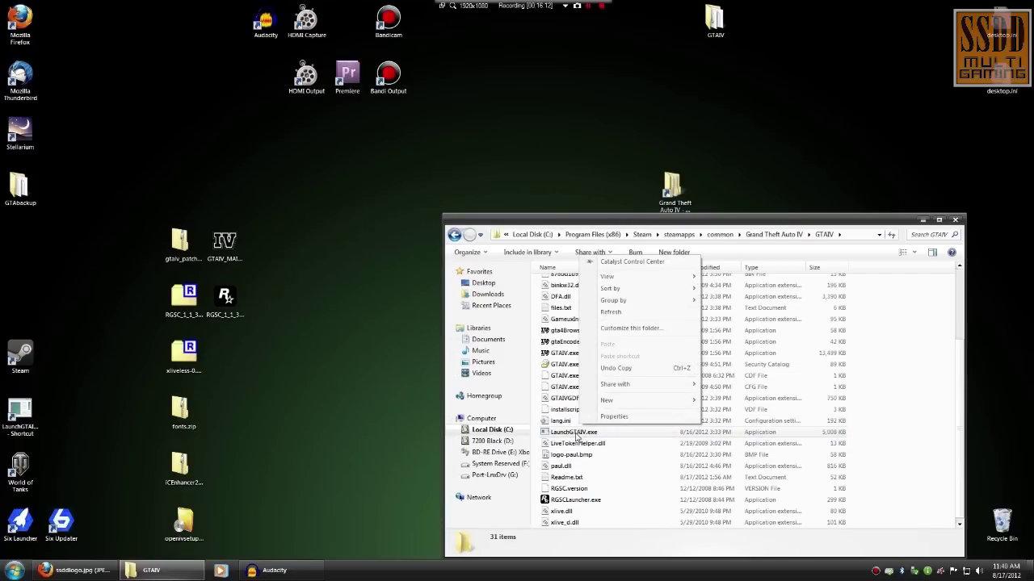
pyautogui.moveTo(580, 432); pyautogui.dragTo(359, 251)
pyautogui.click(396, 289)
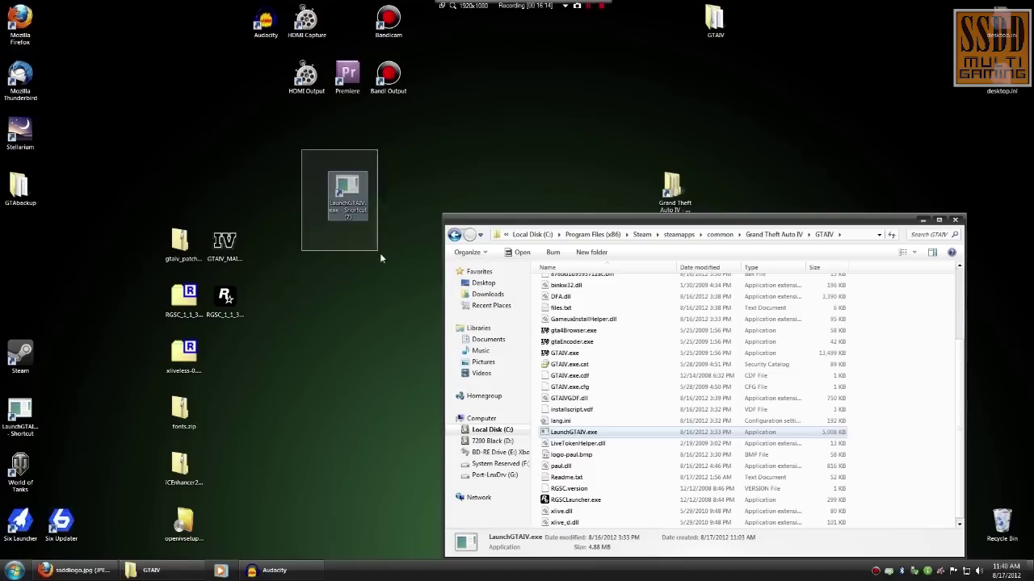
pyautogui.press('Delete')
pyautogui.click(541, 324)
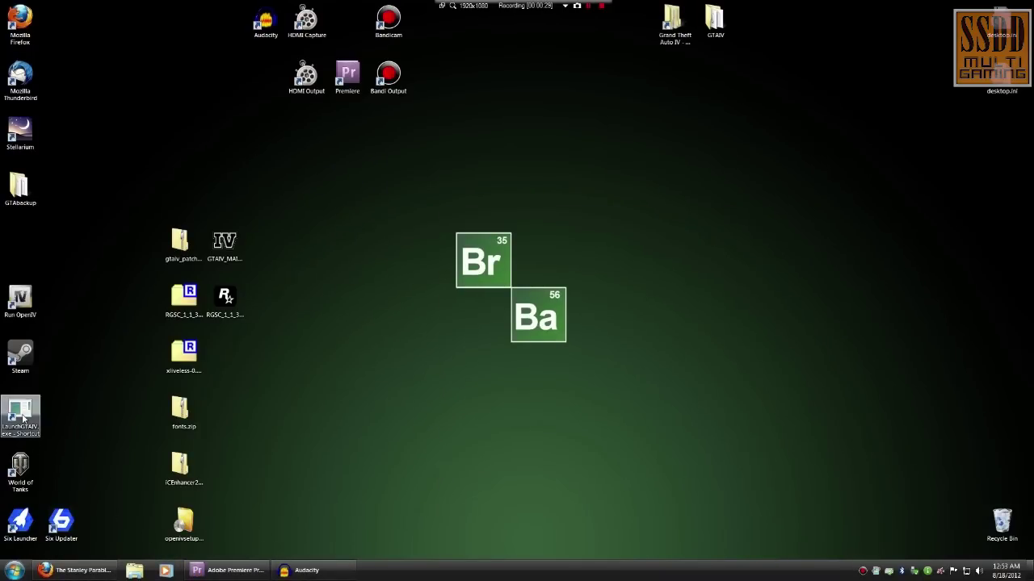
# Step: Append -norestrictions to the target of the desktop LaunchGTAIV.exe shortcut and apply the change
pyautogui.rightClick(23, 415)
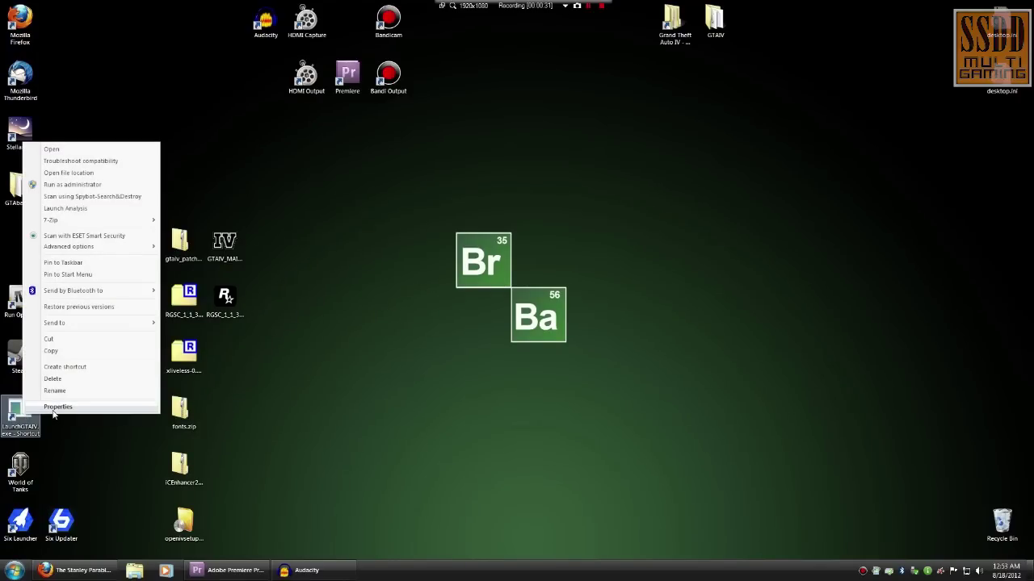
pyautogui.click(58, 407)
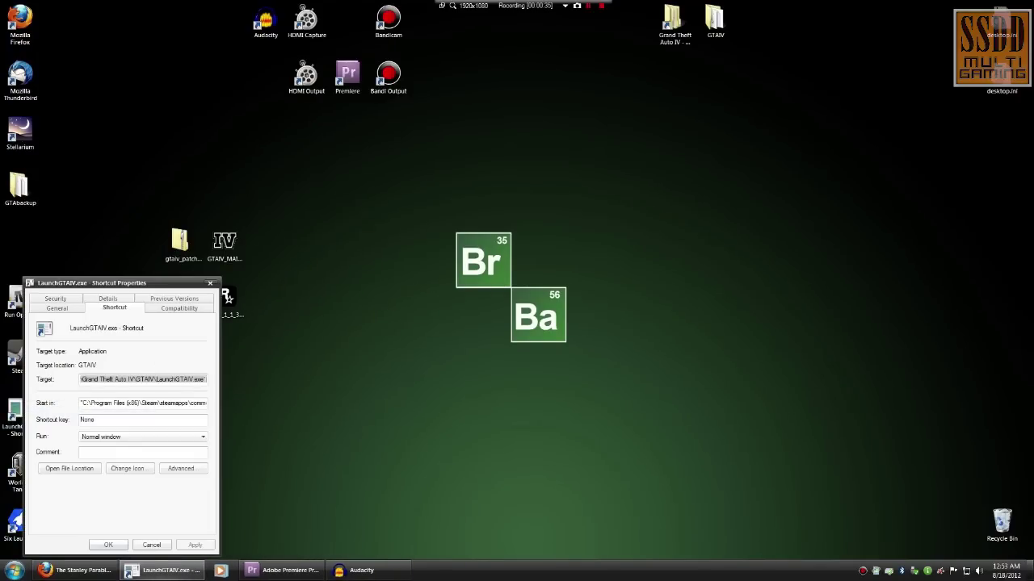
pyautogui.click(206, 380)
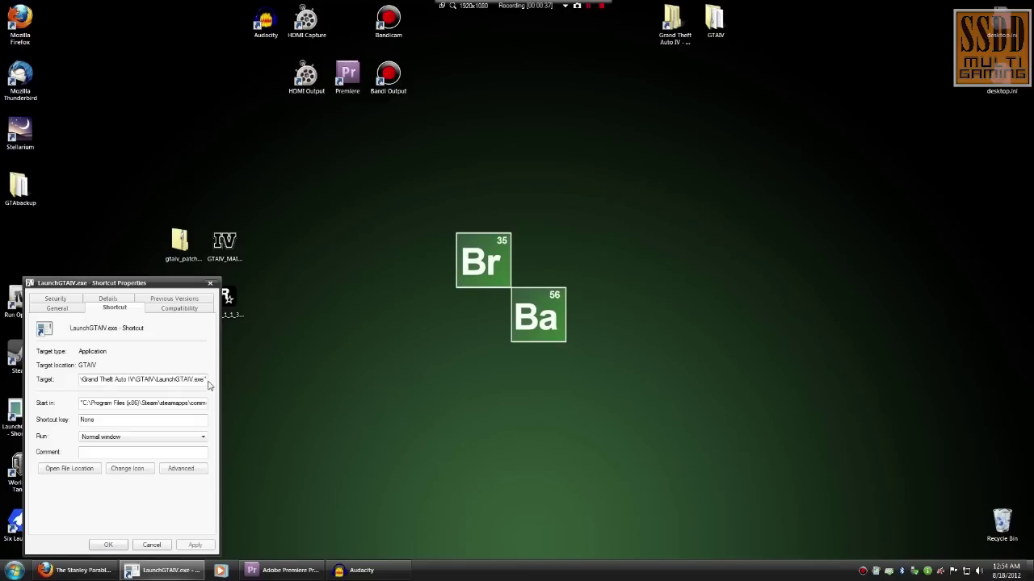
pyautogui.write('-')
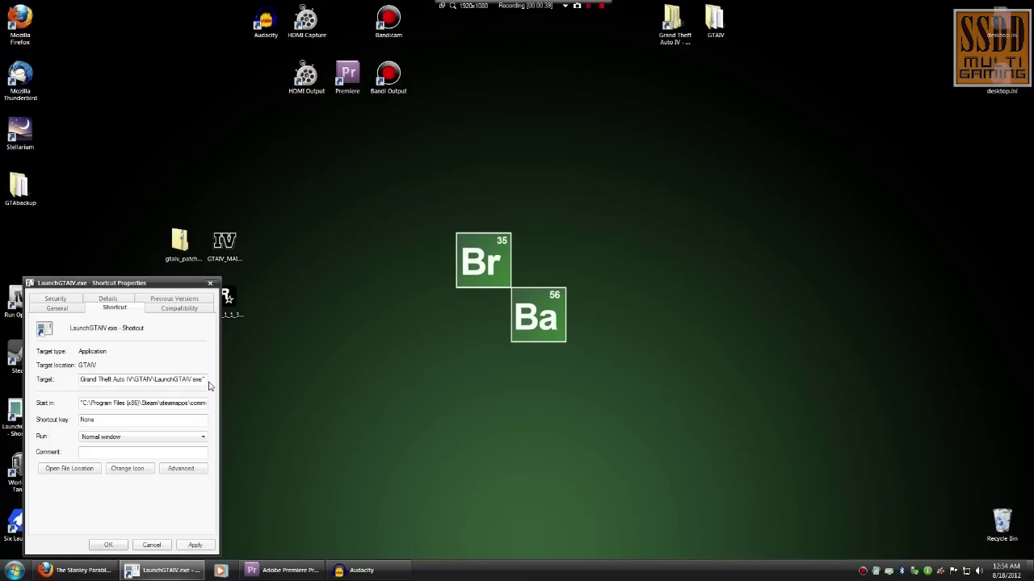
pyautogui.write('n')
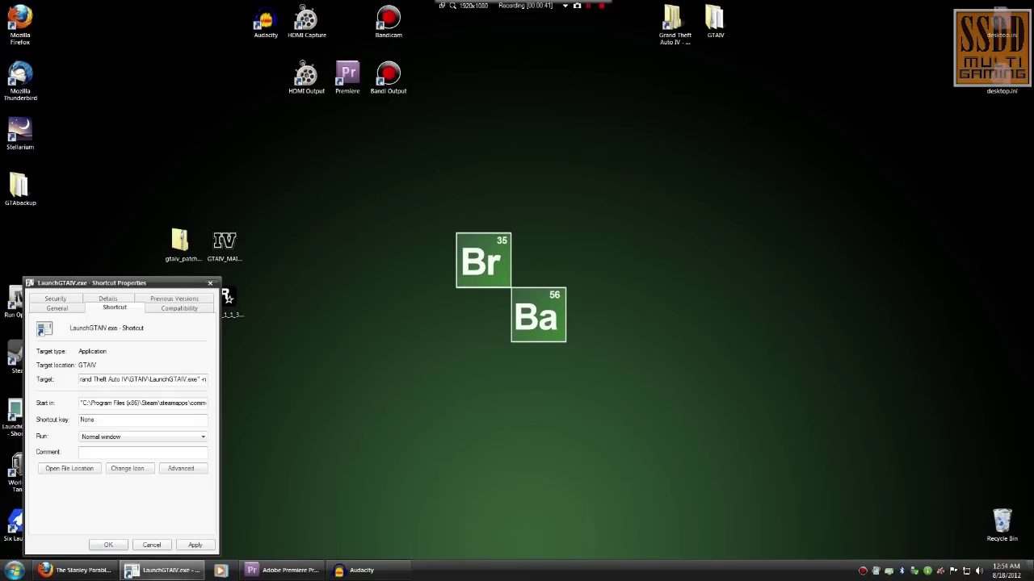
pyautogui.write('orestrictions')
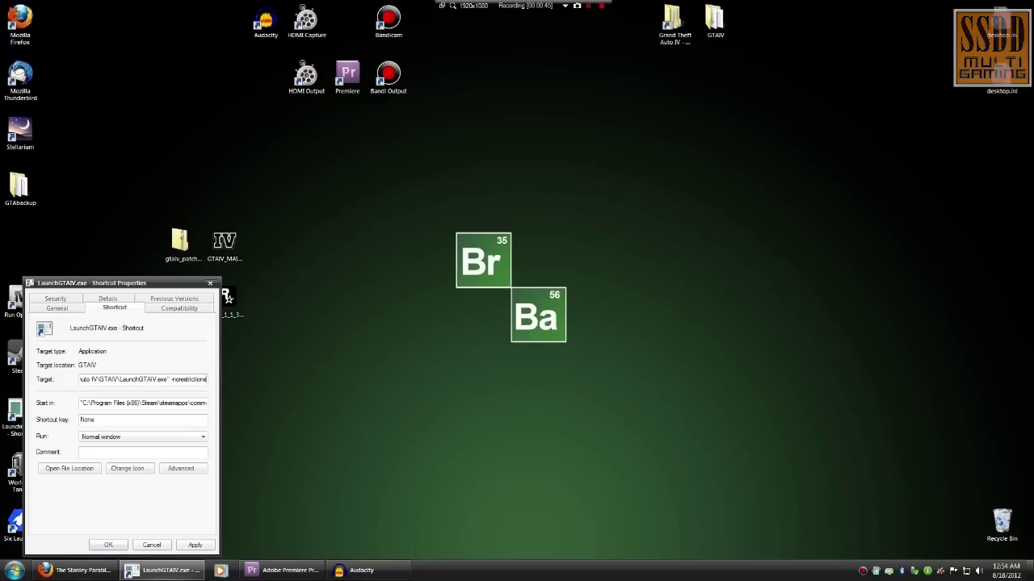
pyautogui.click(196, 546)
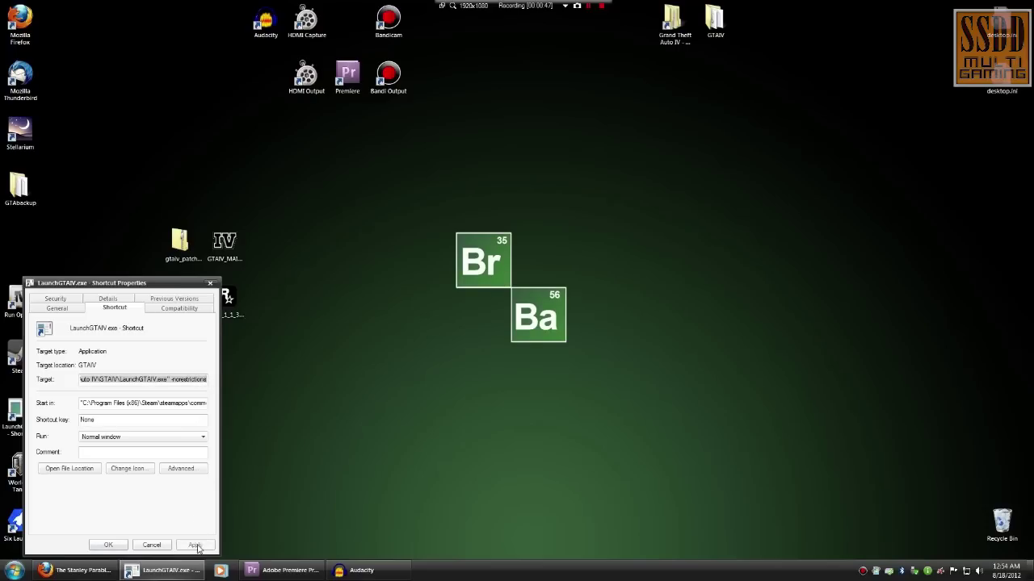
pyautogui.click(103, 547)
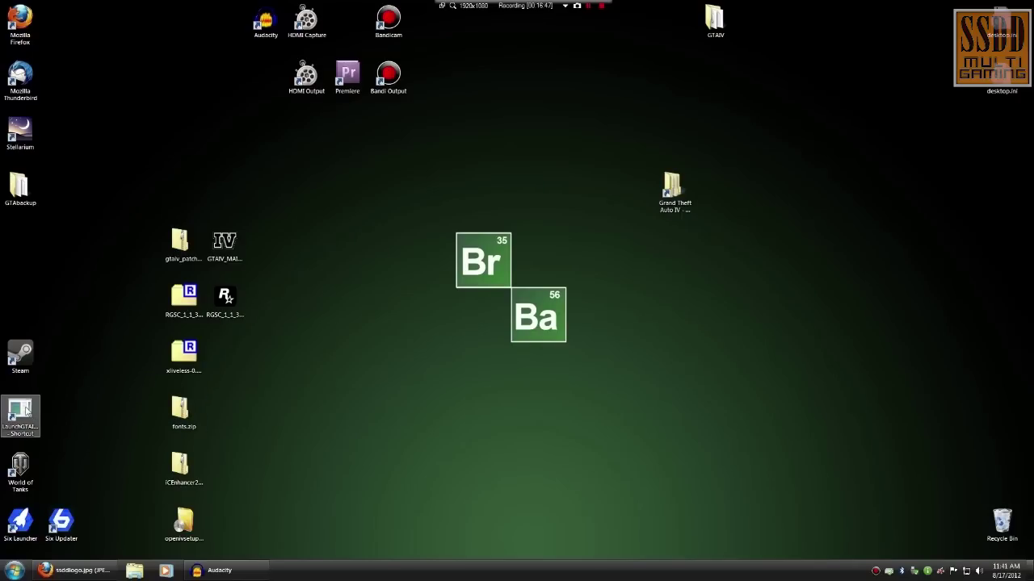
# Step: Launch the game from the LaunchGTAIV shortcut in offline mode and dismiss the Social Club login notice
pyautogui.click(26, 410)
pyautogui.doubleClick(26, 410)
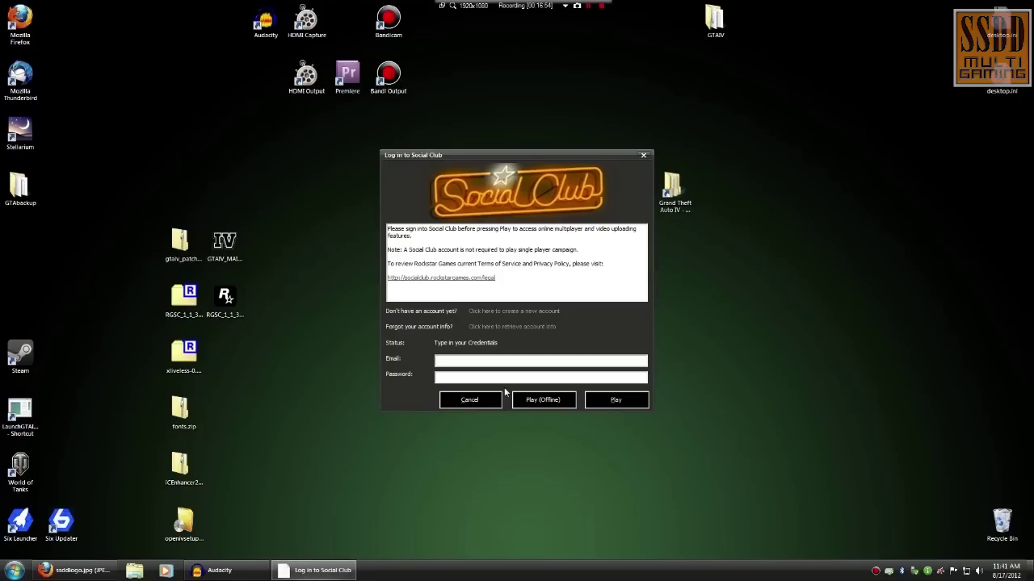
pyautogui.click(539, 403)
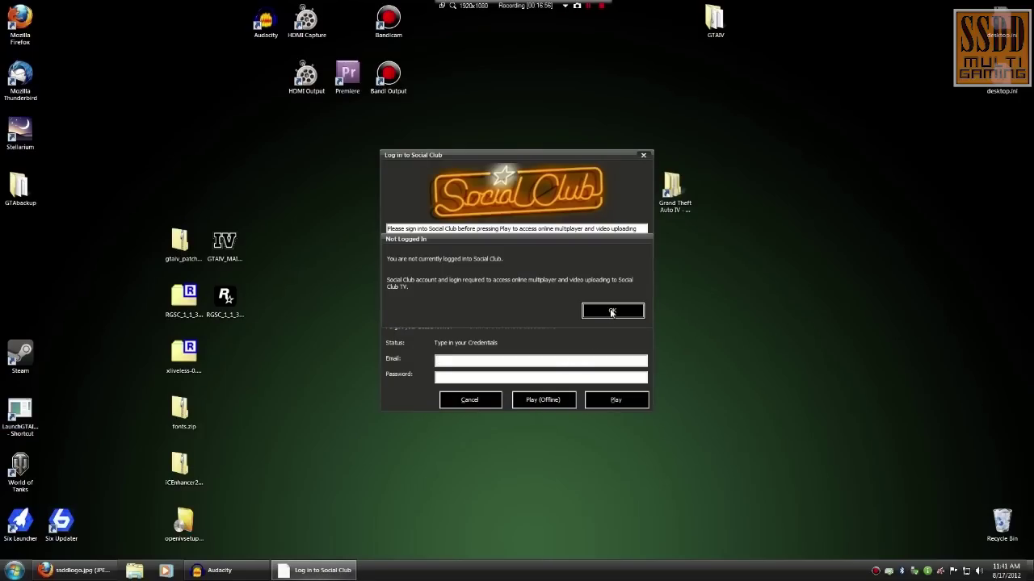
pyautogui.click(610, 315)
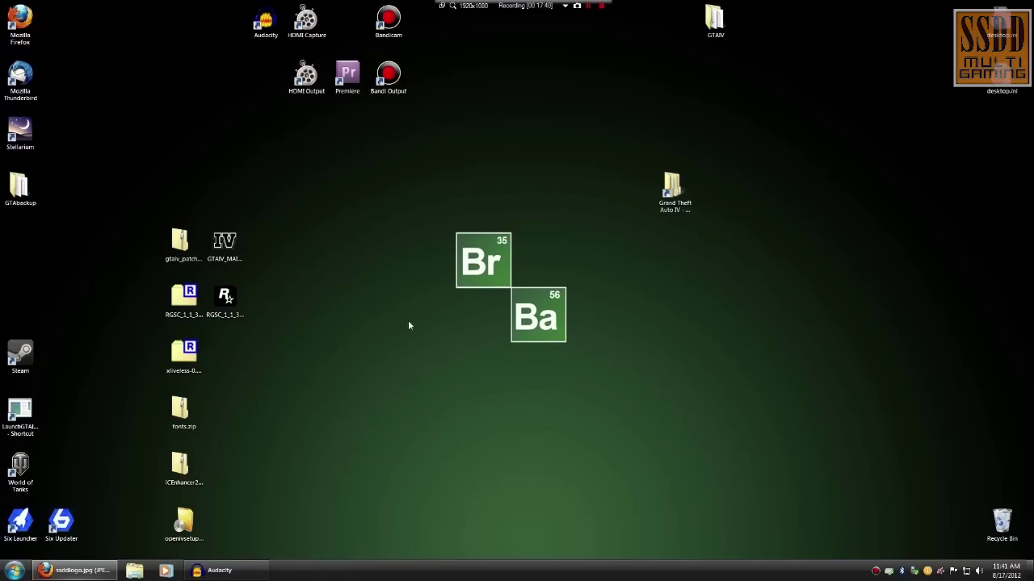
# Step: Open the common\data folder inside the GTAIV installation through the Grand Theft Auto IV shortcut
pyautogui.doubleClick(671, 190)
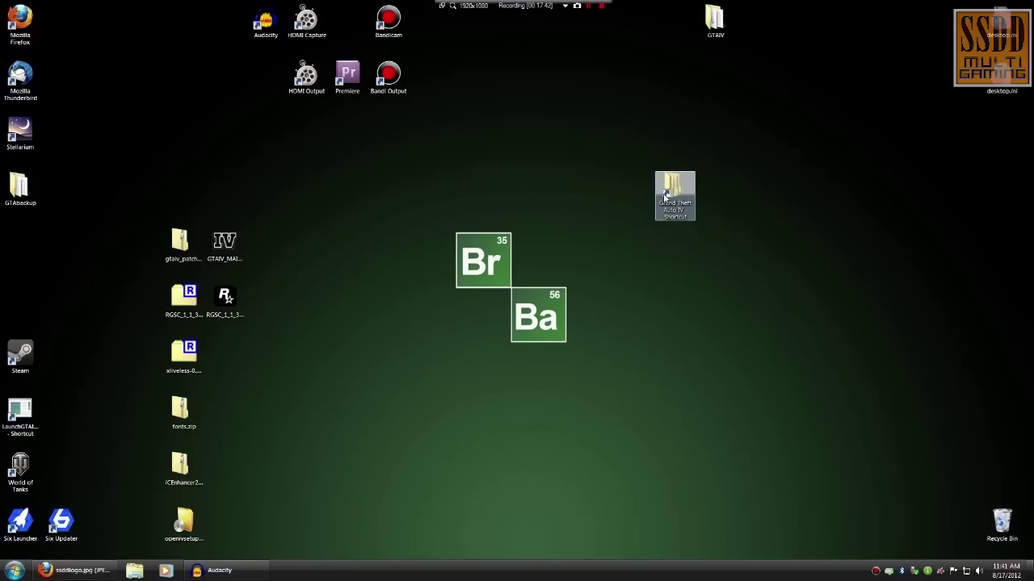
pyautogui.doubleClick(562, 285)
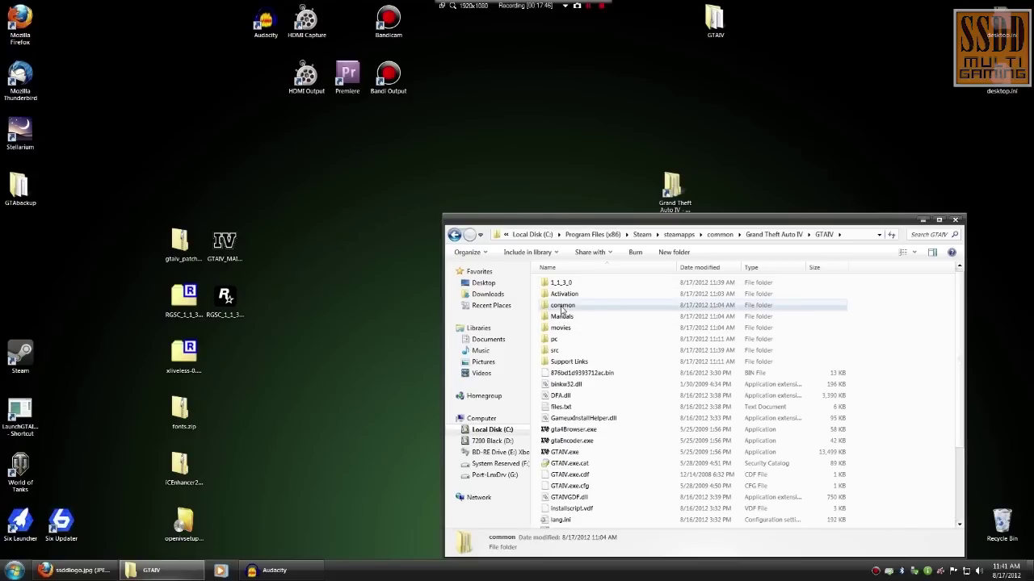
pyautogui.doubleClick(562, 305)
pyautogui.doubleClick(561, 284)
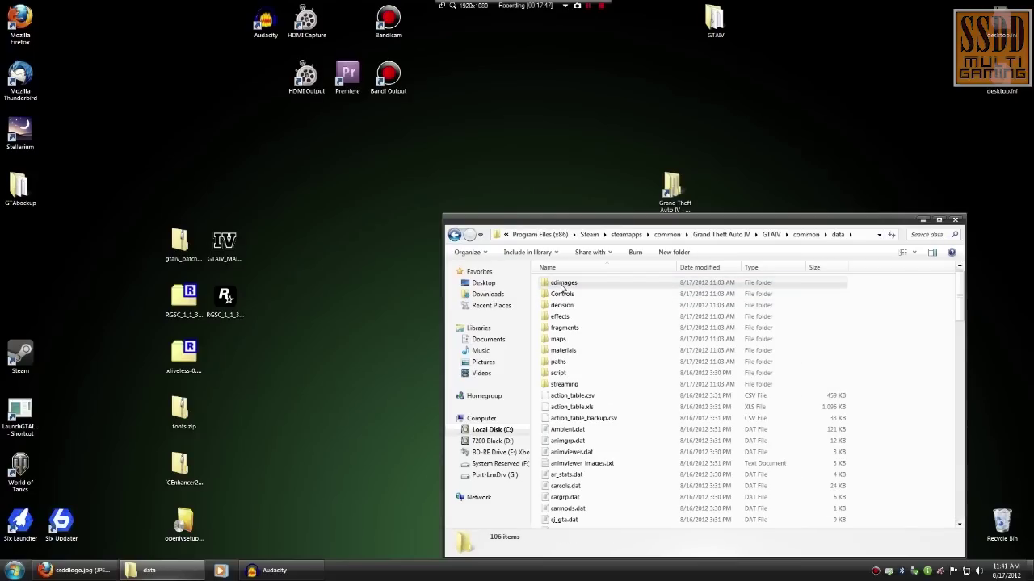
# Step: Copy fonts.dat and fonts_r.dat from fonts.zip into the data folder, replacing the existing files, and close both windows
pyautogui.click(185, 411)
pyautogui.doubleClick(185, 410)
pyautogui.moveTo(618, 223); pyautogui.dragTo(224, 38)
pyautogui.moveTo(272, 210); pyautogui.dragTo(906, 477)
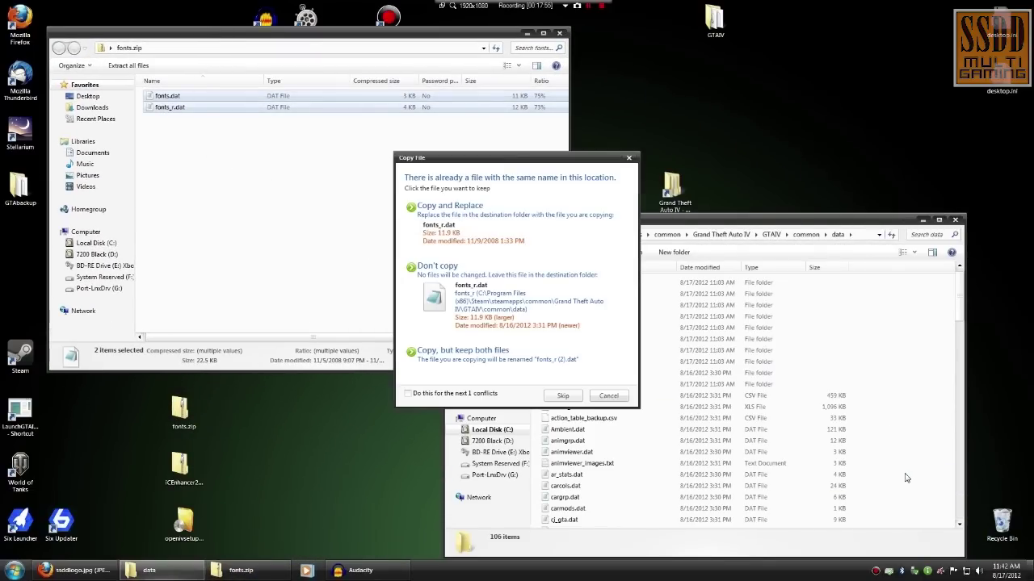
pyautogui.click(462, 227)
pyautogui.click(469, 159)
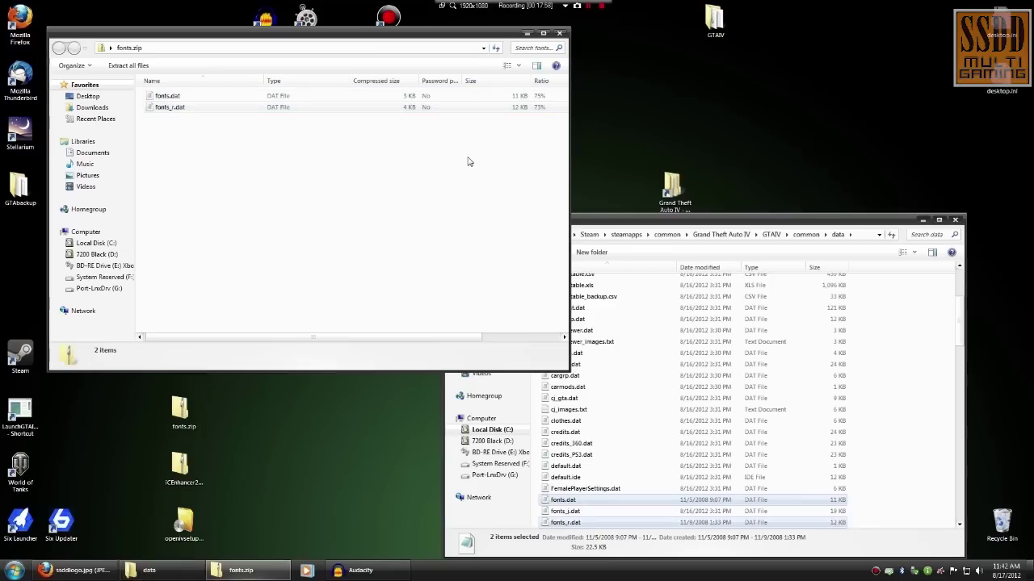
pyautogui.click(559, 32)
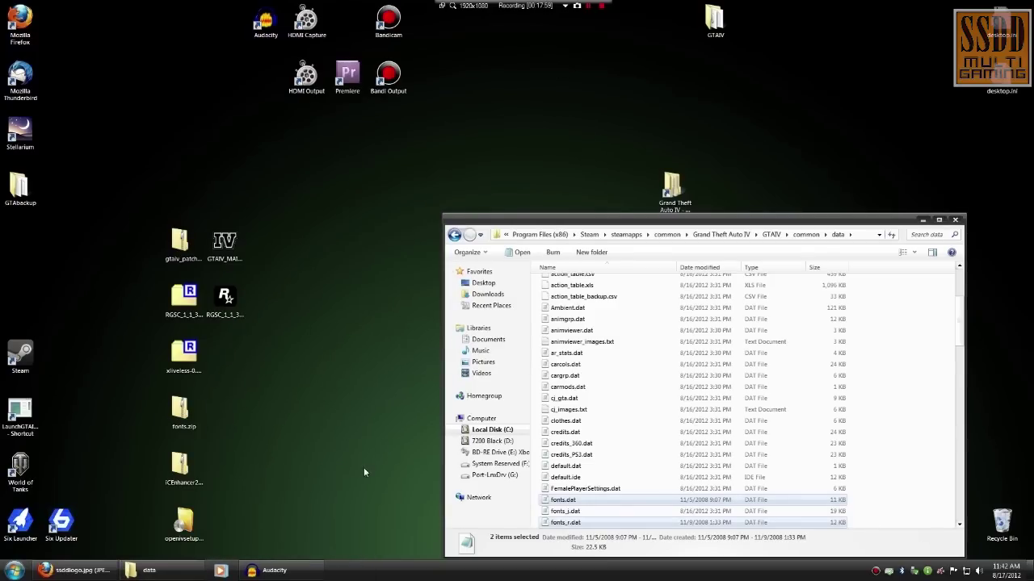
pyautogui.click(454, 235)
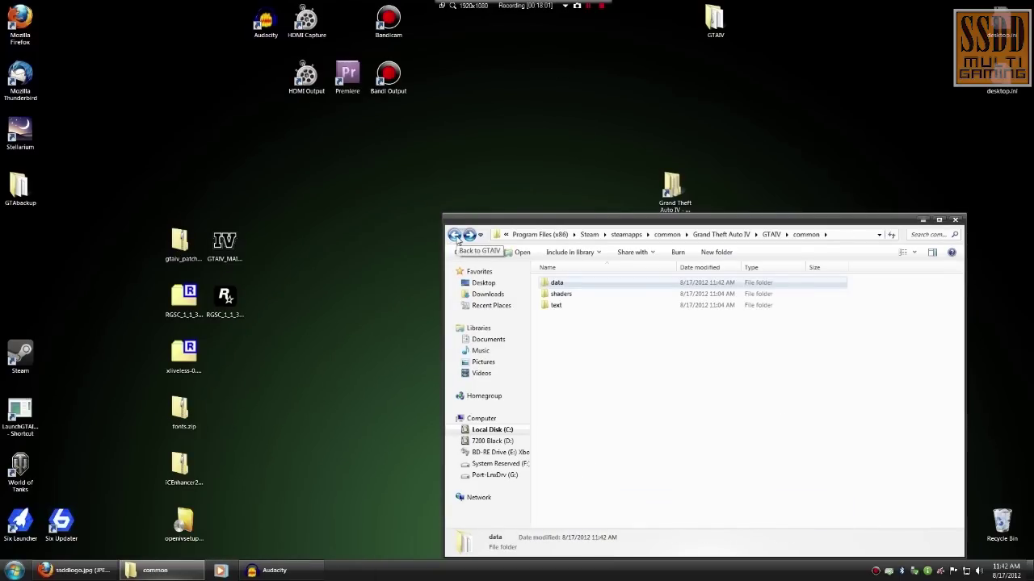
pyautogui.hotkey('alt', 'F4')
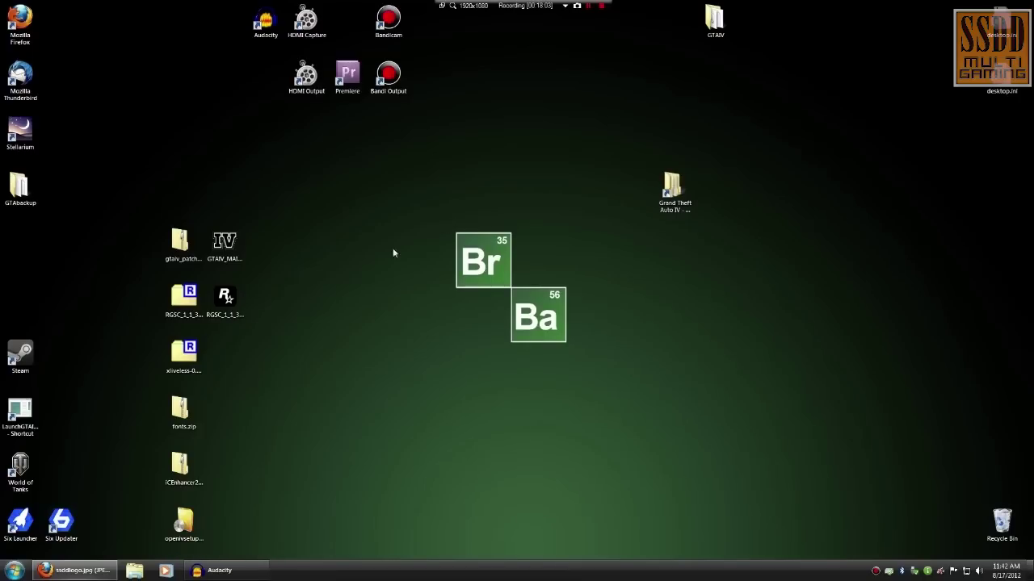
# Step: Relaunch the game offline from the LaunchGTAIV shortcut and choose Start in its main menu
pyautogui.doubleClick(20, 416)
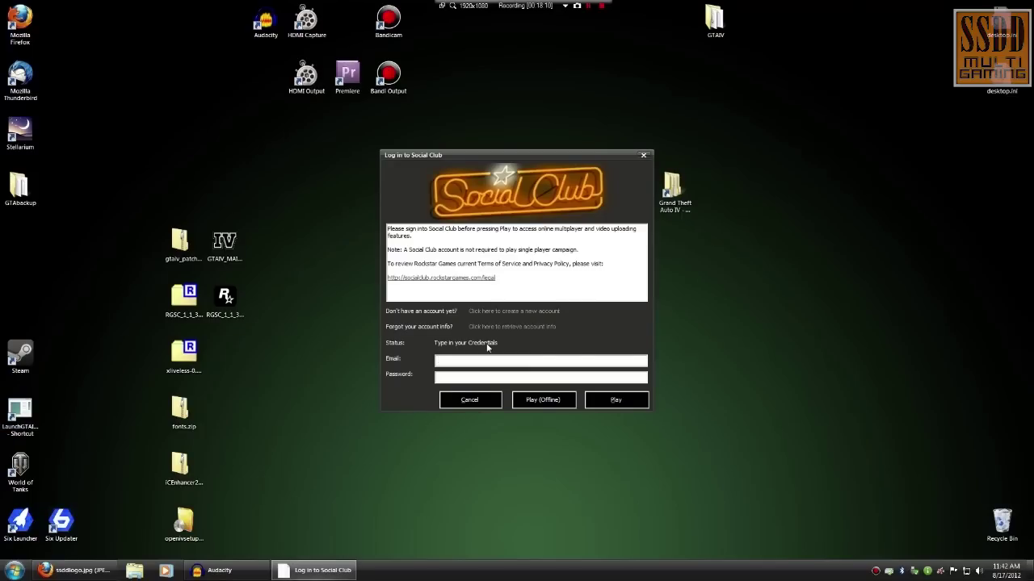
pyautogui.click(543, 403)
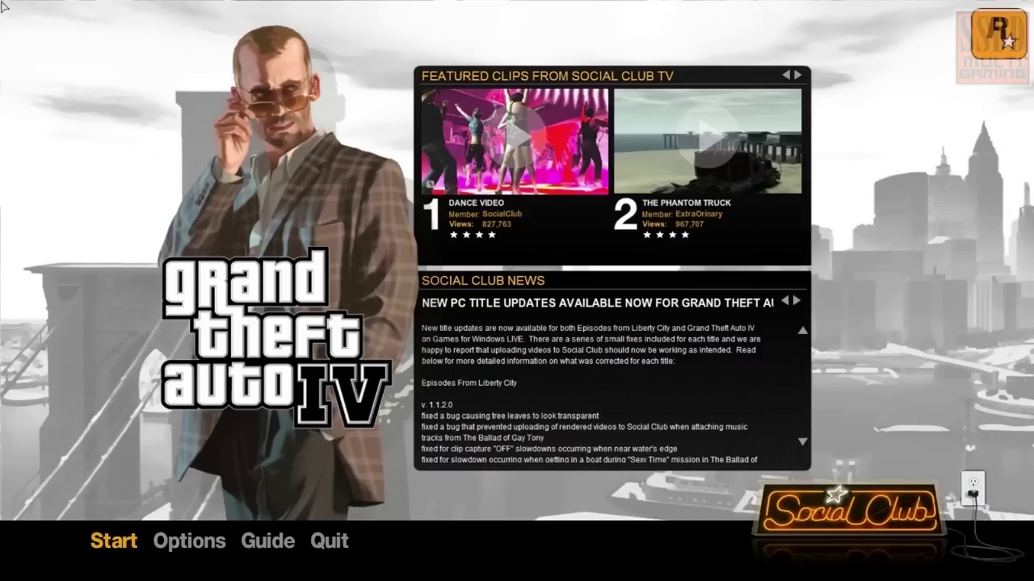
pyautogui.press('Right')
pyautogui.press('Right')
pyautogui.press('Right')
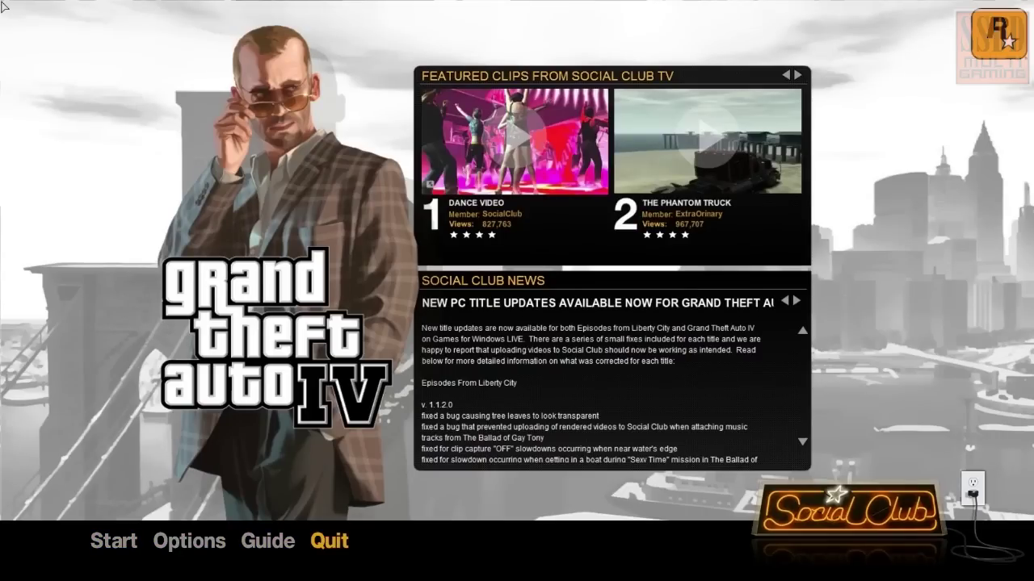
pyautogui.press('Left')
pyautogui.press('Left')
pyautogui.press('Left')
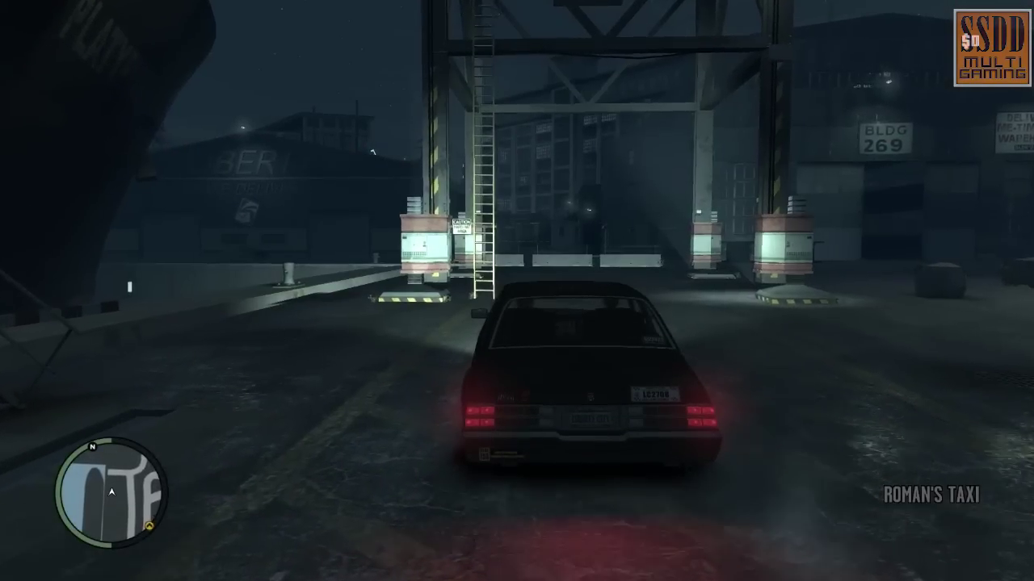
pyautogui.press('w')
pyautogui.press('d')
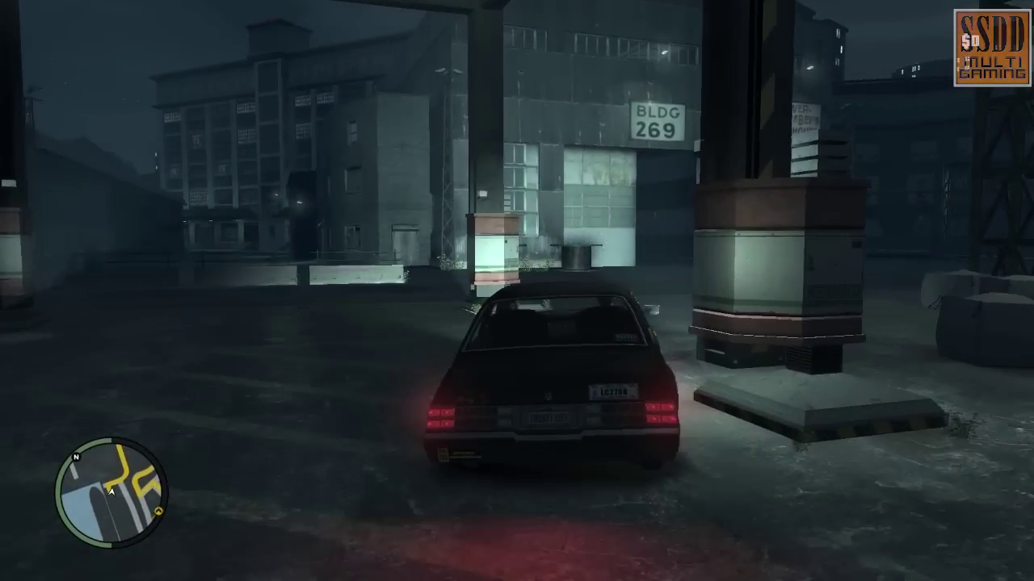
pyautogui.press('w')
pyautogui.press('d')
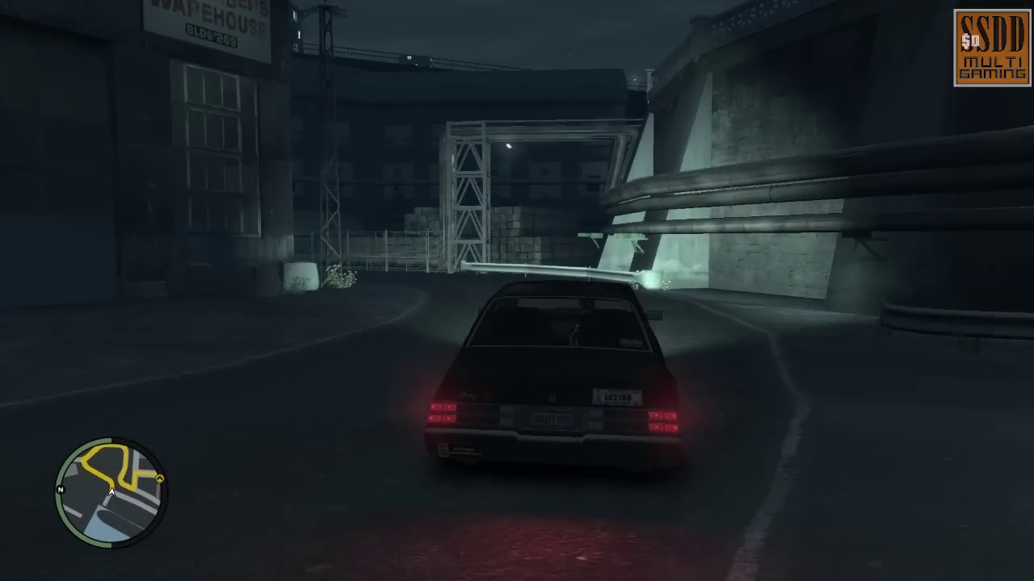
pyautogui.press('w')
pyautogui.press('d')
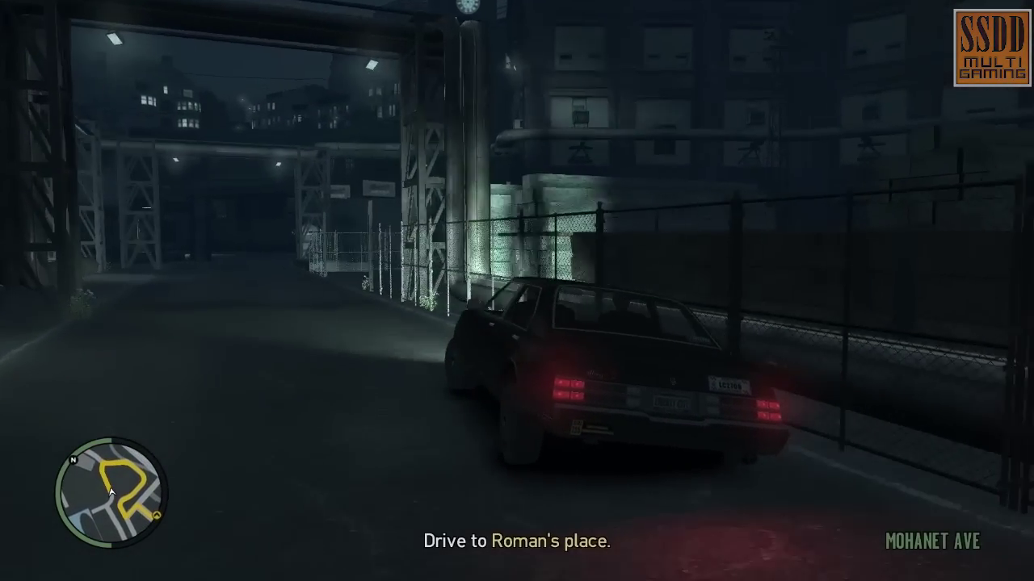
pyautogui.press('w')
pyautogui.press('a')
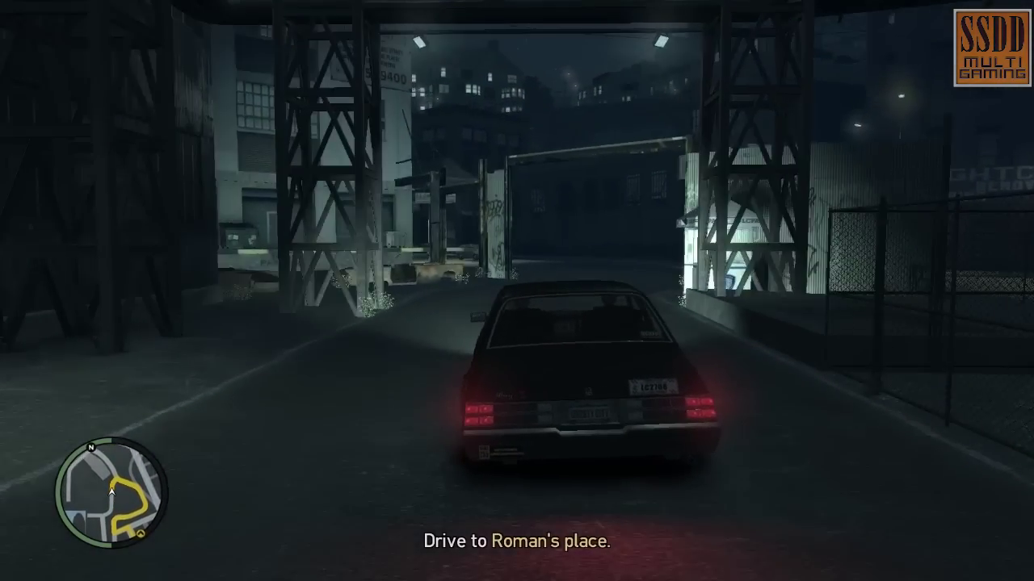
pyautogui.press('w')
pyautogui.press('d')
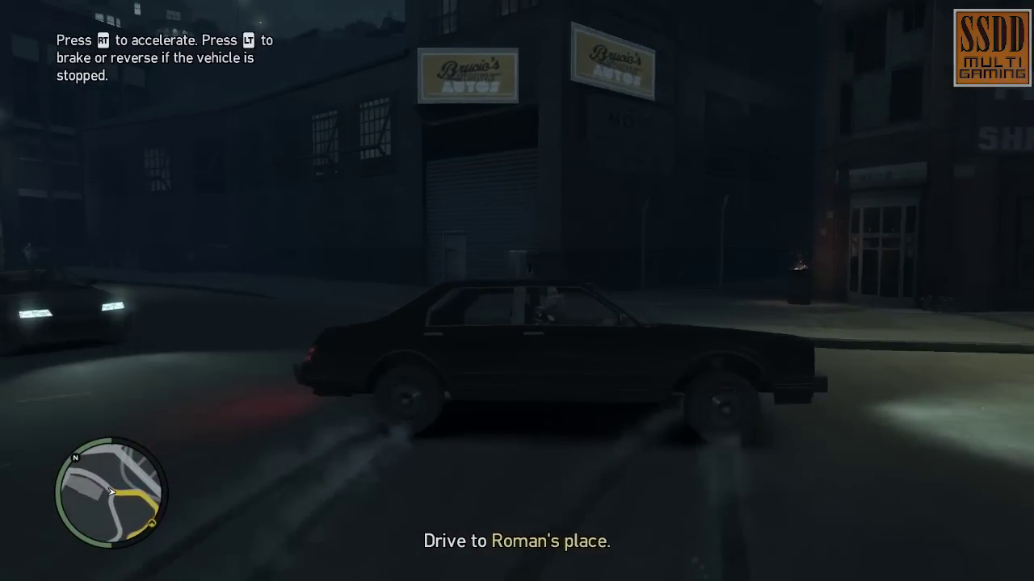
pyautogui.press('w')
pyautogui.press('d')
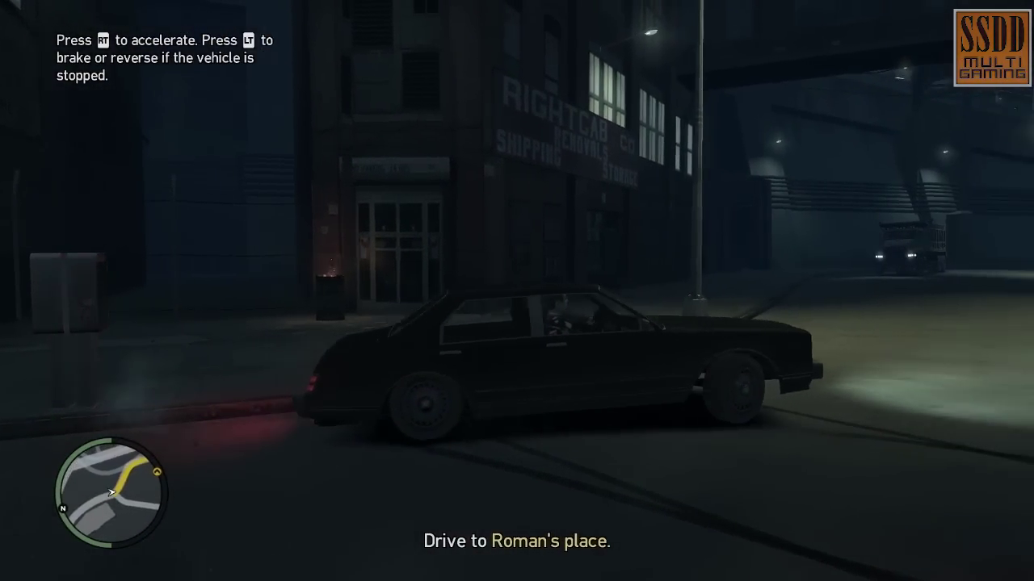
pyautogui.press('w')
pyautogui.press('d')
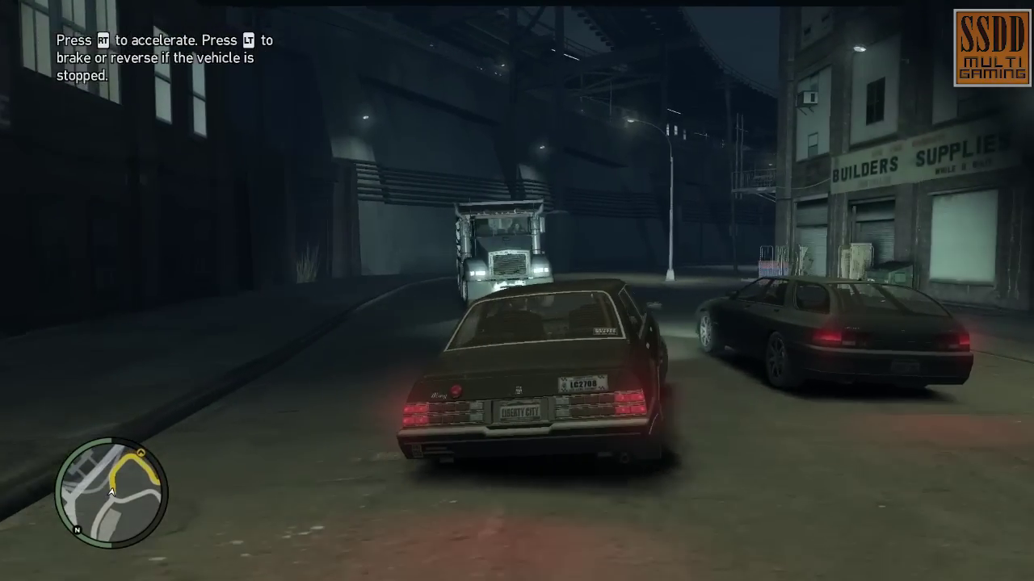
pyautogui.press('w')
pyautogui.press('d')
pyautogui.press('w')
pyautogui.press('a')
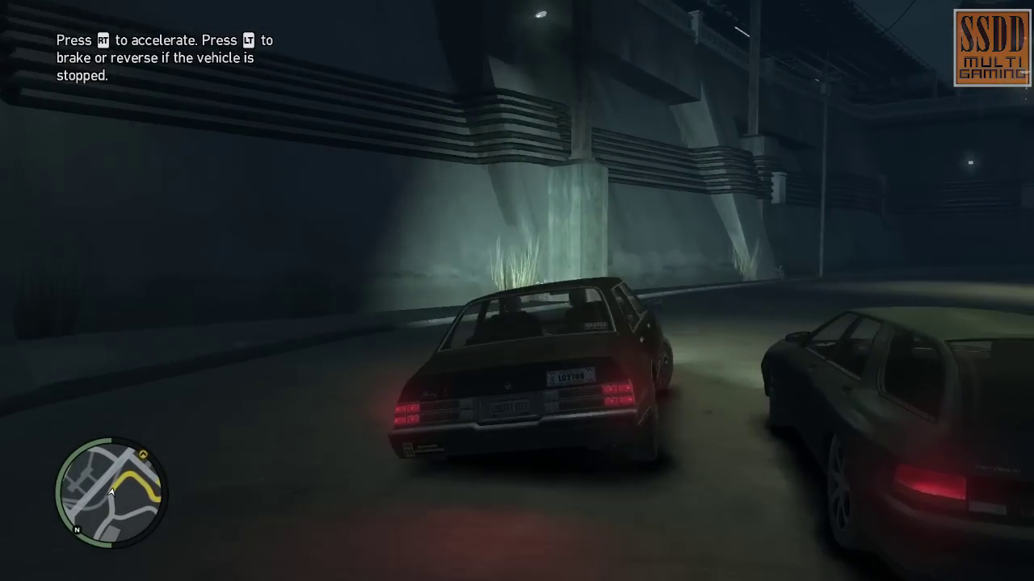
pyautogui.press('w')
pyautogui.press('d')
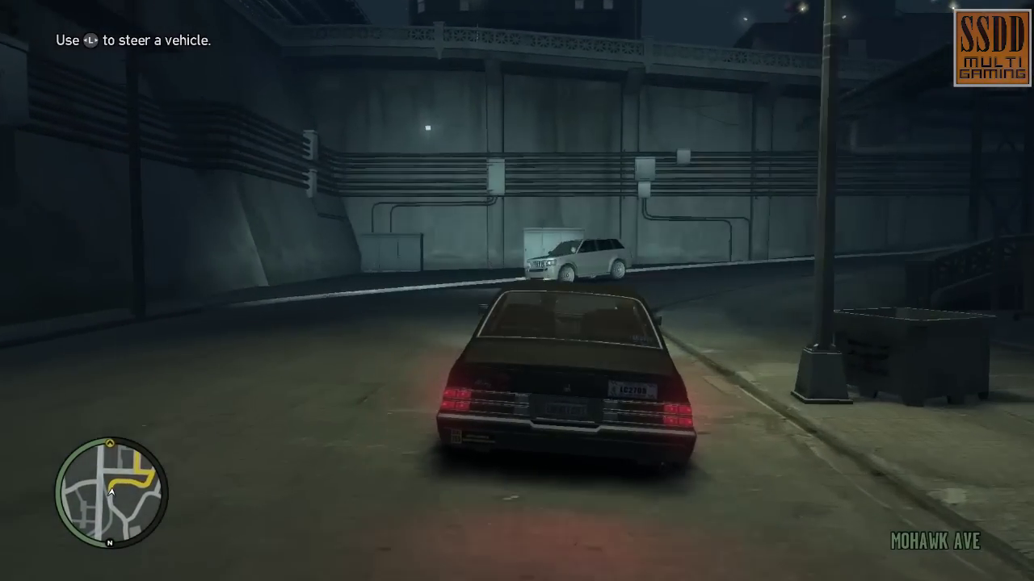
pyautogui.press('w')
pyautogui.press('d')
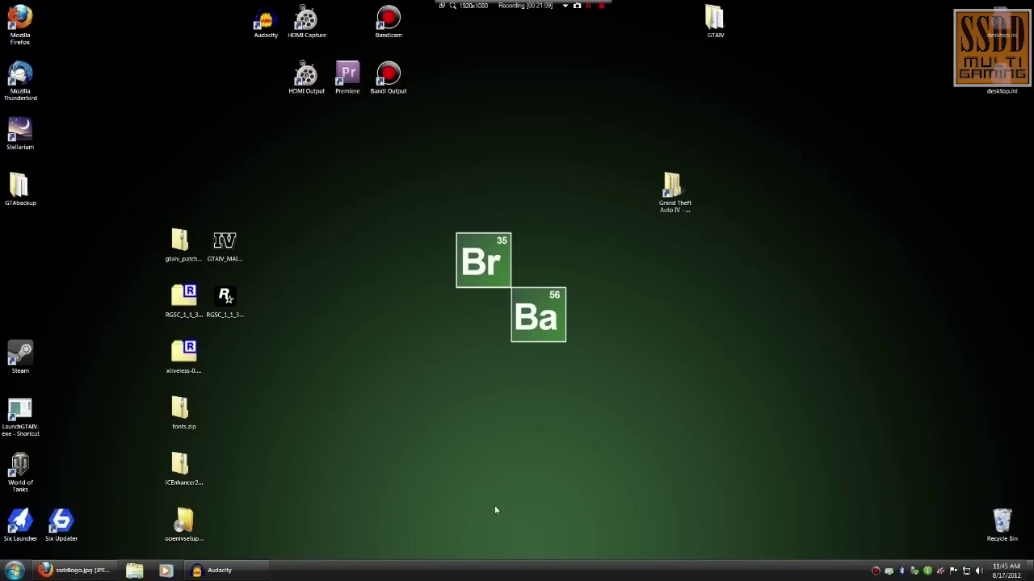
# Step: Open the iCEnhancer 2.1 files folder under 1.0.3.0 - 1.0.4.0 - 1.0.0.4 in iCEnhancer2_1FINAL.zip, alongside the Grand Theft Auto IV folder
pyautogui.doubleClick(184, 466)
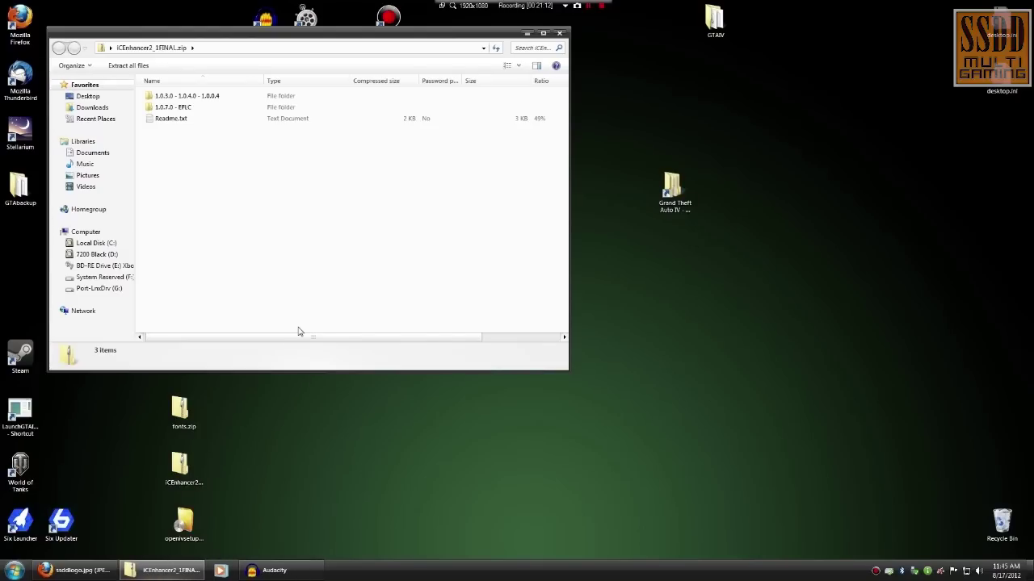
pyautogui.doubleClick(681, 182)
pyautogui.moveTo(350, 42); pyautogui.dragTo(701, 153)
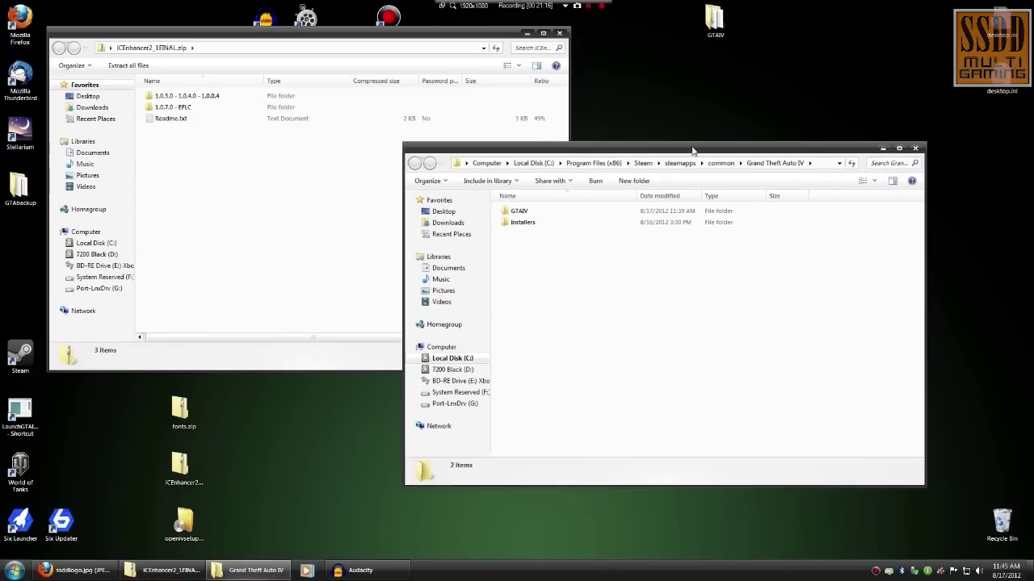
pyautogui.doubleClick(184, 96)
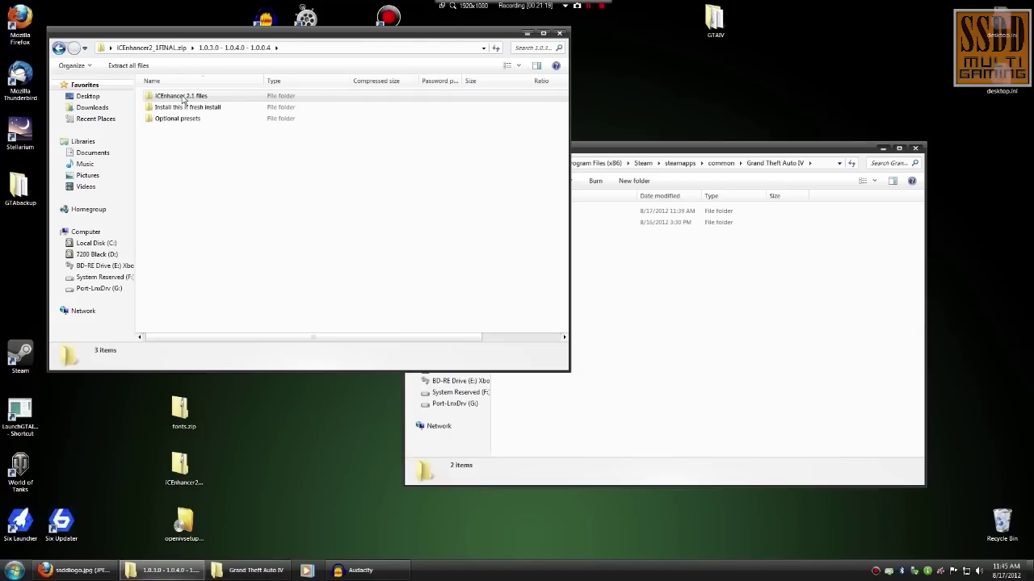
pyautogui.doubleClick(204, 98)
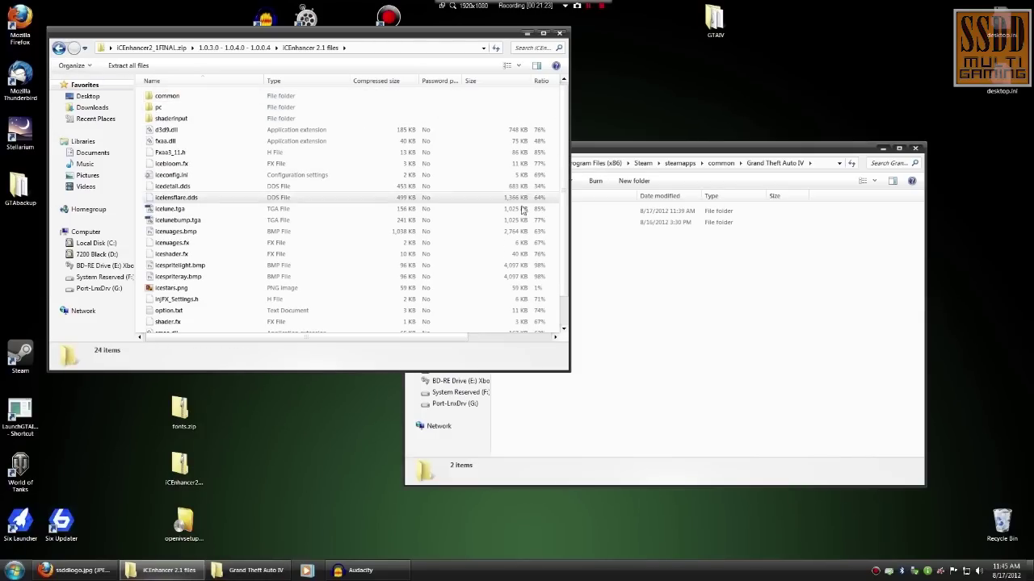
# Step: Copy all the files and folders from iCEnhancer 2.1 files into the GTAIV folder of the Steam installation
pyautogui.scroll(-1, 404, 291)
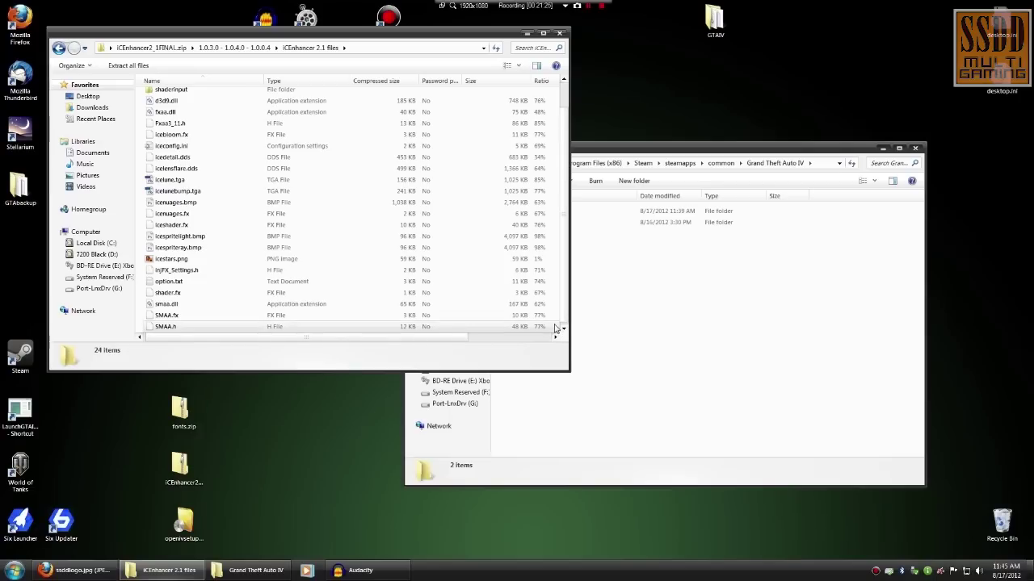
pyautogui.click(429, 251)
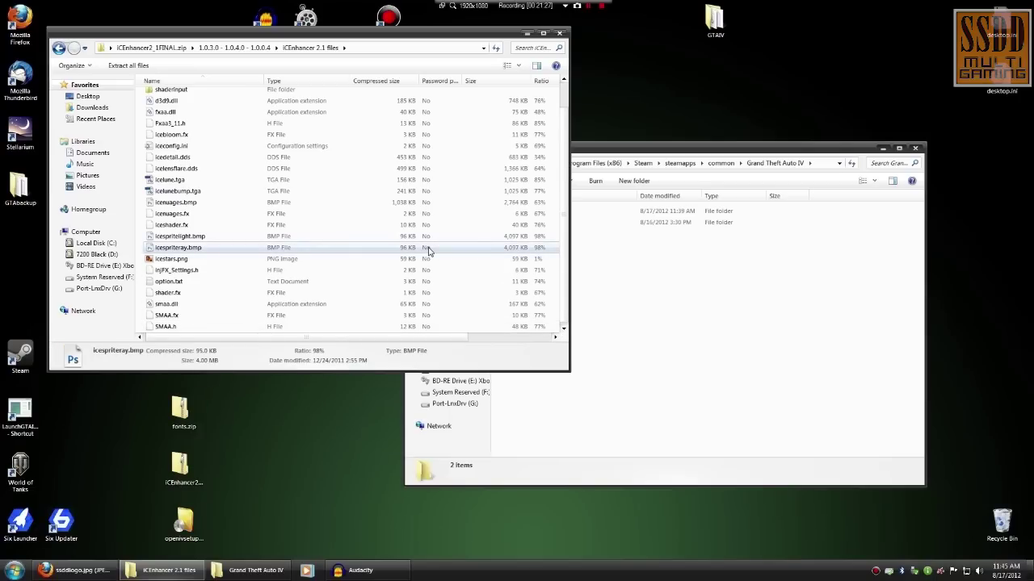
pyautogui.hotkey('ctrl', 'a')
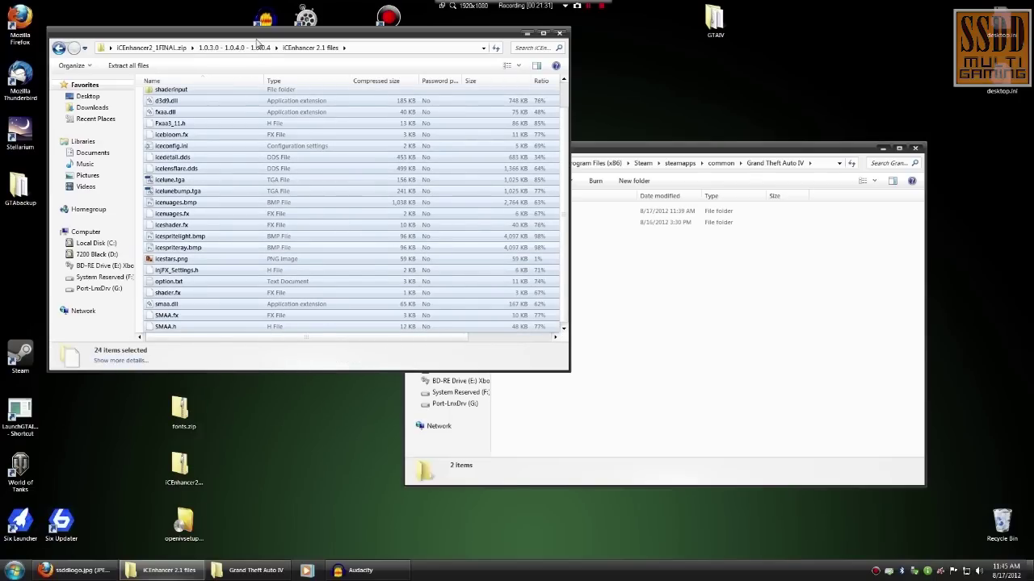
pyautogui.moveTo(256, 40); pyautogui.dragTo(873, 296)
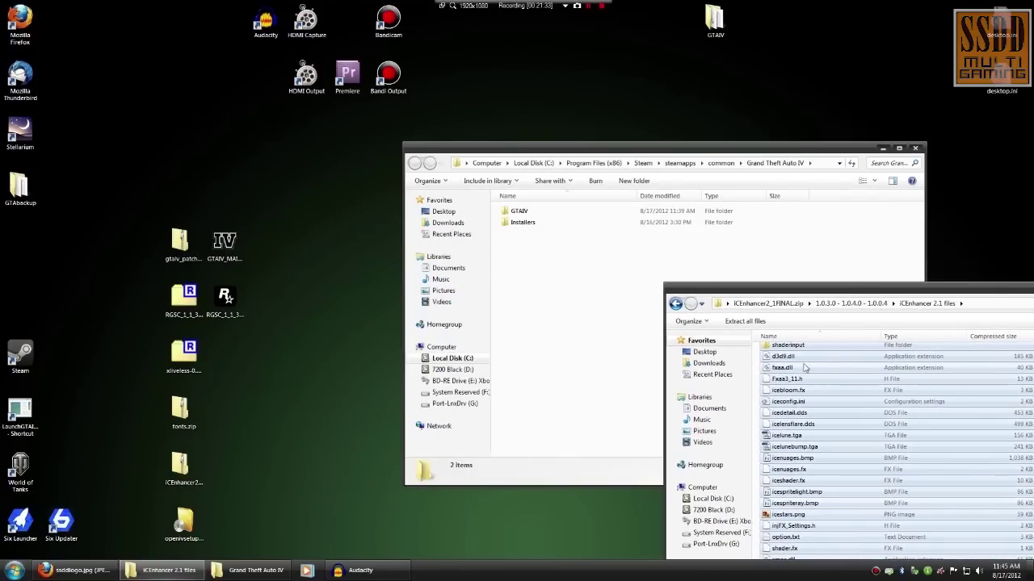
pyautogui.moveTo(783, 363); pyautogui.dragTo(521, 214)
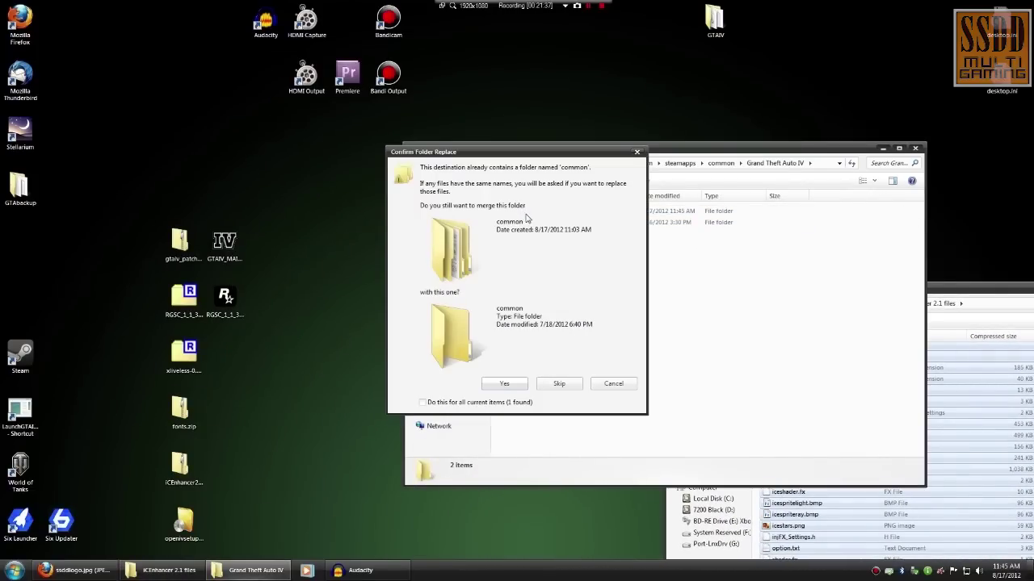